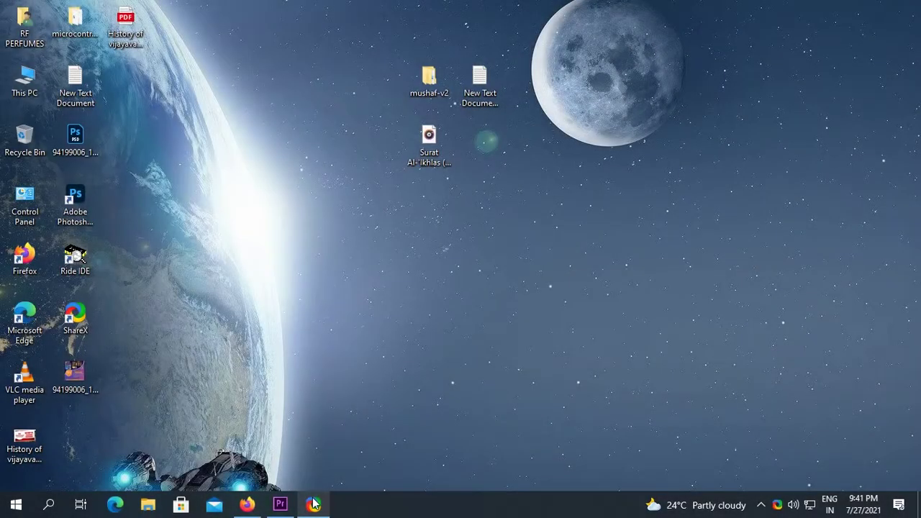
# - Create a new Premiere Pro project named 'quran ayah'
pyautogui.moveTo(280, 503)
pyautogui.click(272, 475)
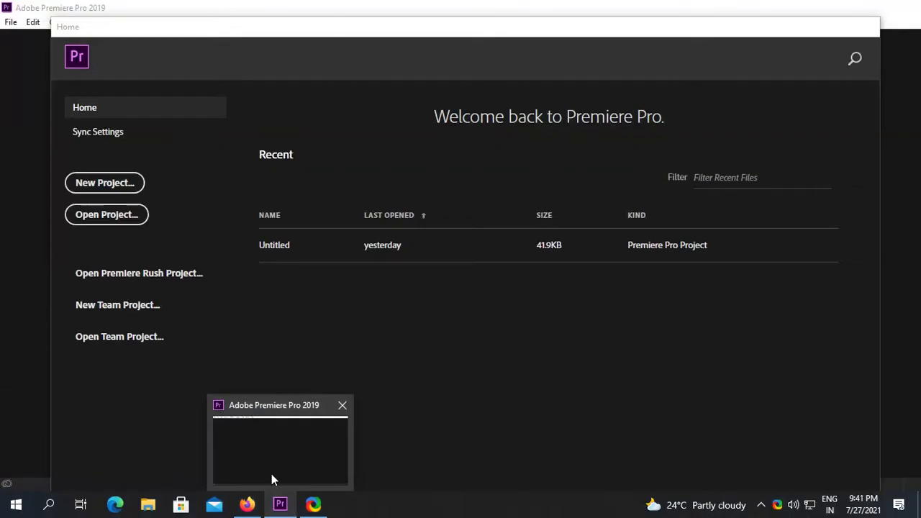
pyautogui.click(82, 187)
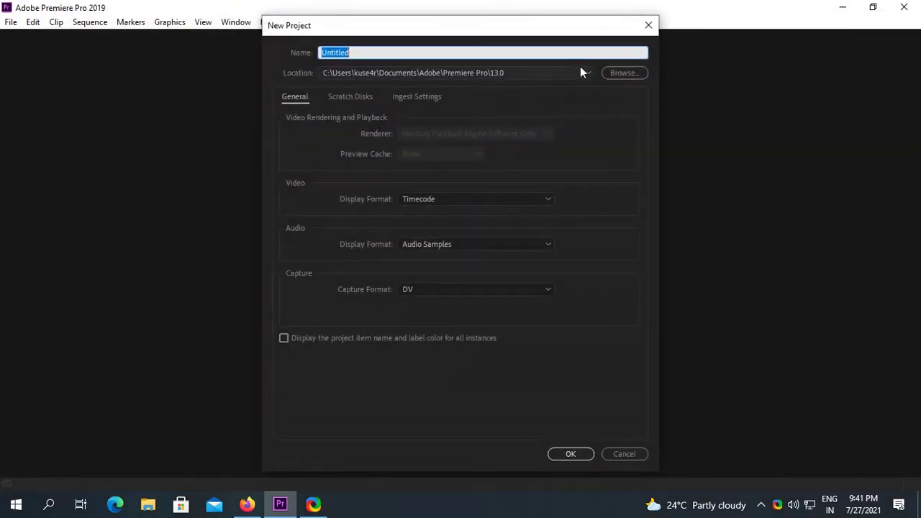
pyautogui.press('BackSpace')
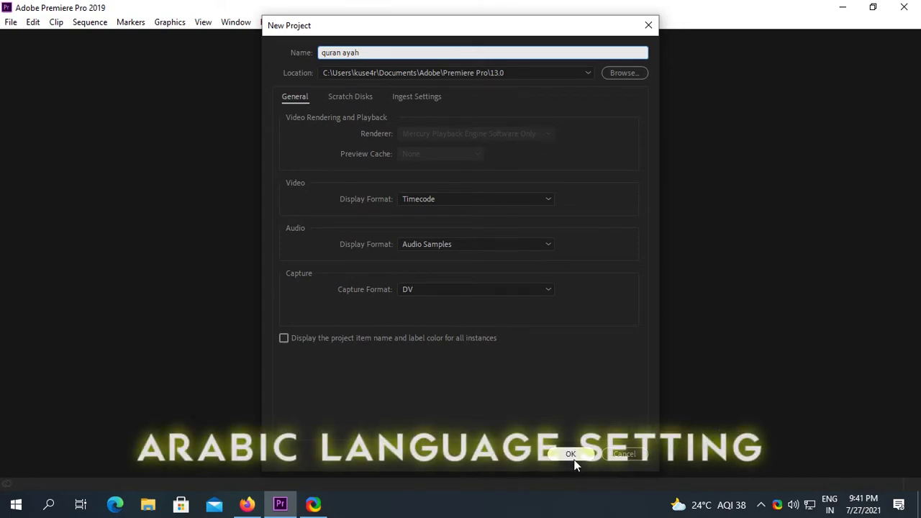
pyautogui.click(574, 459)
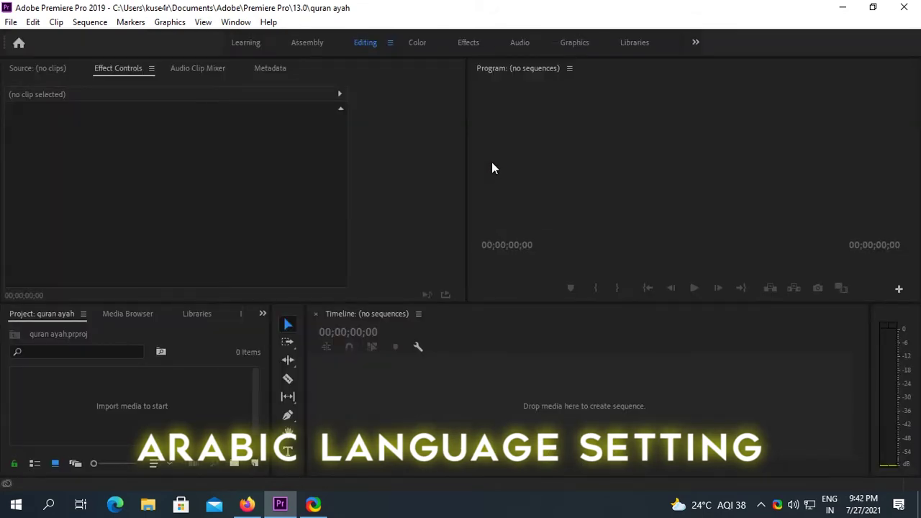
# - Set Graphics preferences to the South Asian and Middle Eastern engine with Right to Left, Ligatures and Hindi Digits
pyautogui.click(37, 24)
pyautogui.moveTo(108, 436)
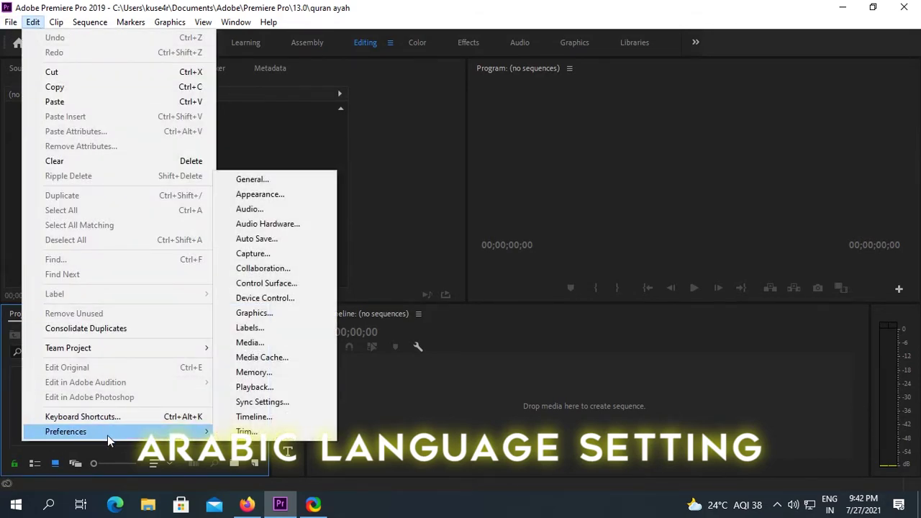
pyautogui.click(266, 313)
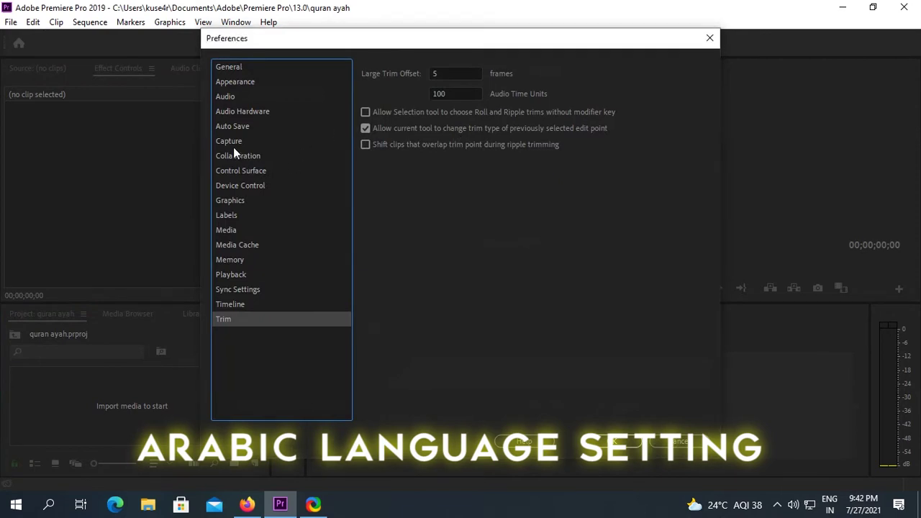
pyautogui.click(240, 201)
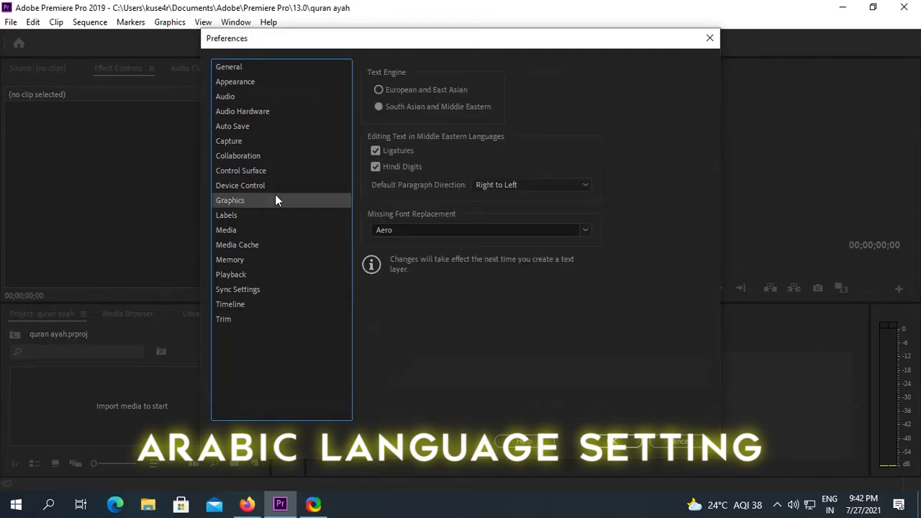
pyautogui.click(379, 107)
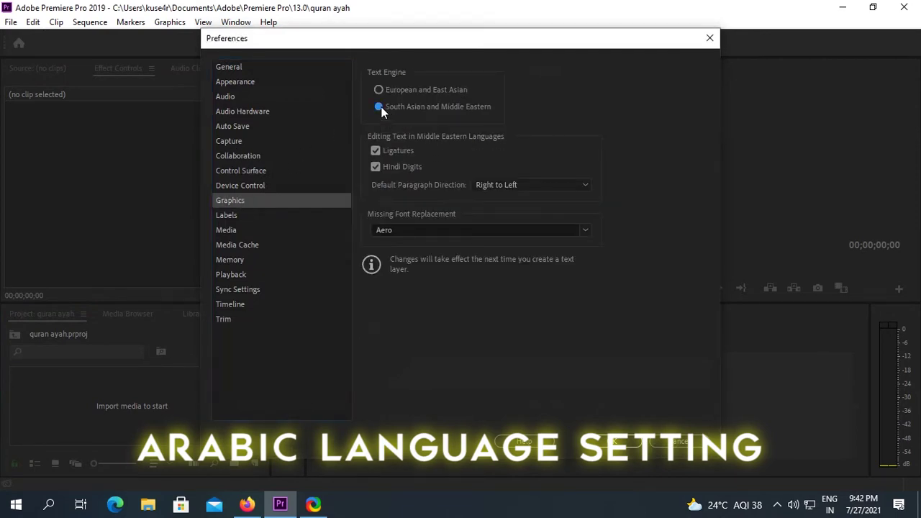
pyautogui.click(375, 166)
pyautogui.click(539, 189)
pyautogui.click(523, 214)
pyautogui.click(375, 166)
pyautogui.click(376, 150)
pyautogui.click(619, 444)
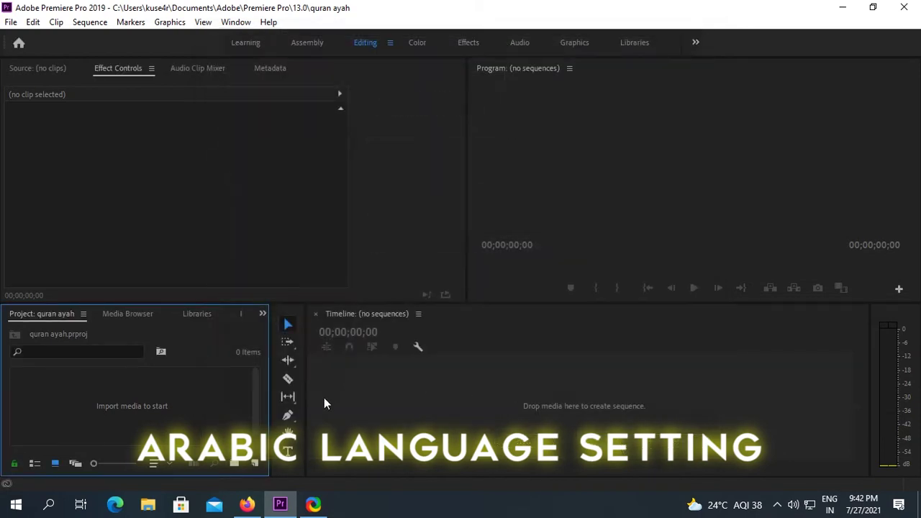
# - Show the desktop, bring Firefox forward and go to the Pixabay stock videos tab
pyautogui.rightClick(400, 503)
pyautogui.click(452, 423)
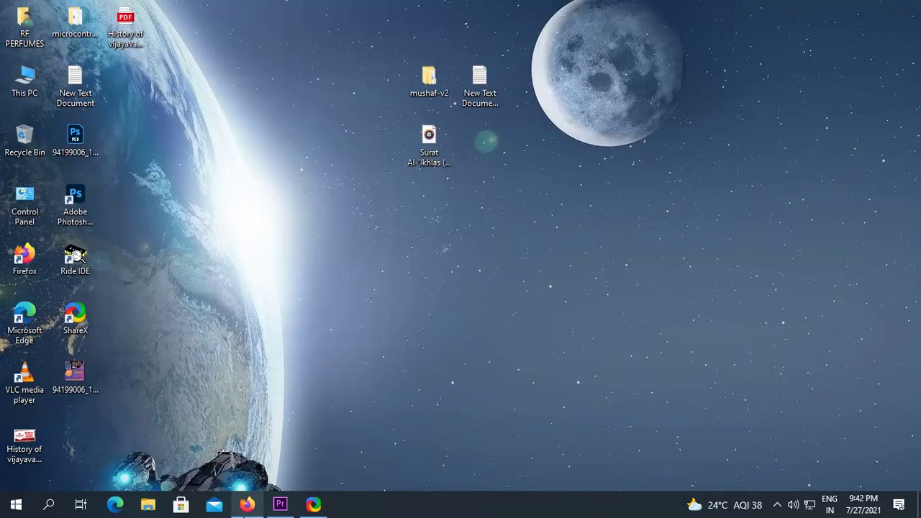
pyautogui.click(247, 503)
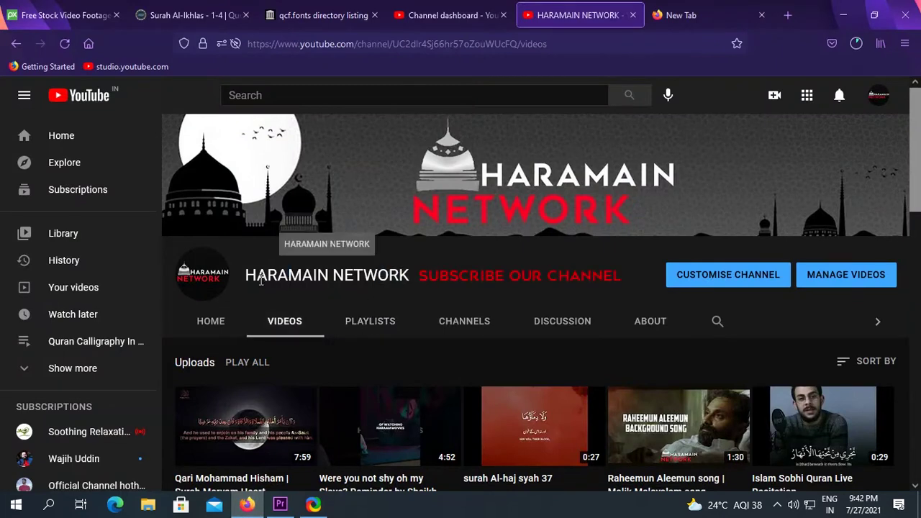
pyautogui.moveTo(266, 275); pyautogui.dragTo(419, 275)
pyautogui.click(451, 276)
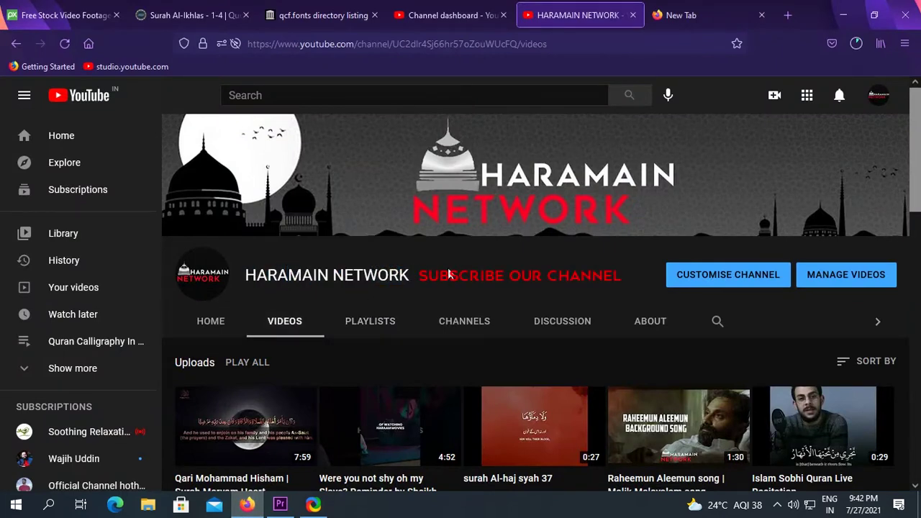
pyautogui.click(106, 5)
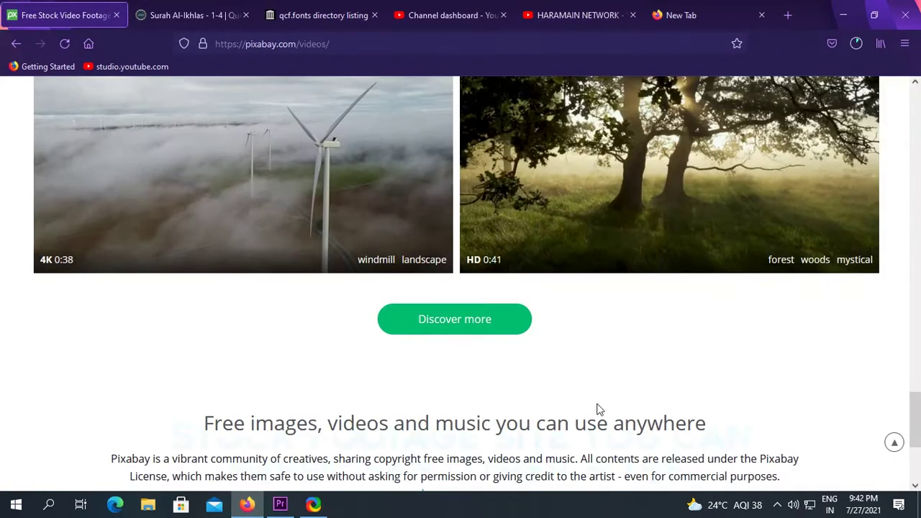
# - Browse the Pixabay video grid and check the paused 2013.zip download
pyautogui.scroll(5, 597, 409)
pyautogui.scroll(5, 597, 409)
pyautogui.scroll(5, 597, 409)
pyautogui.scroll(5, 597, 408)
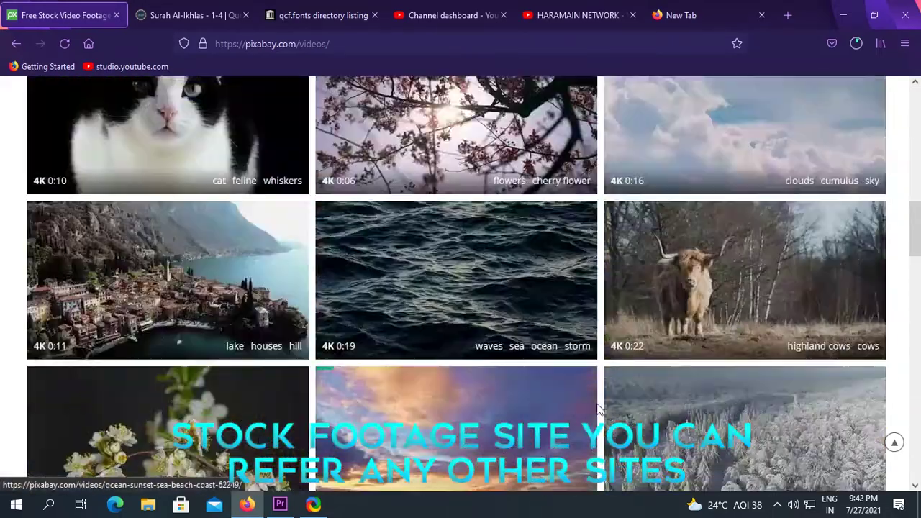
pyautogui.scroll(5, 597, 409)
pyautogui.scroll(5, 597, 408)
pyautogui.scroll(-3, 597, 408)
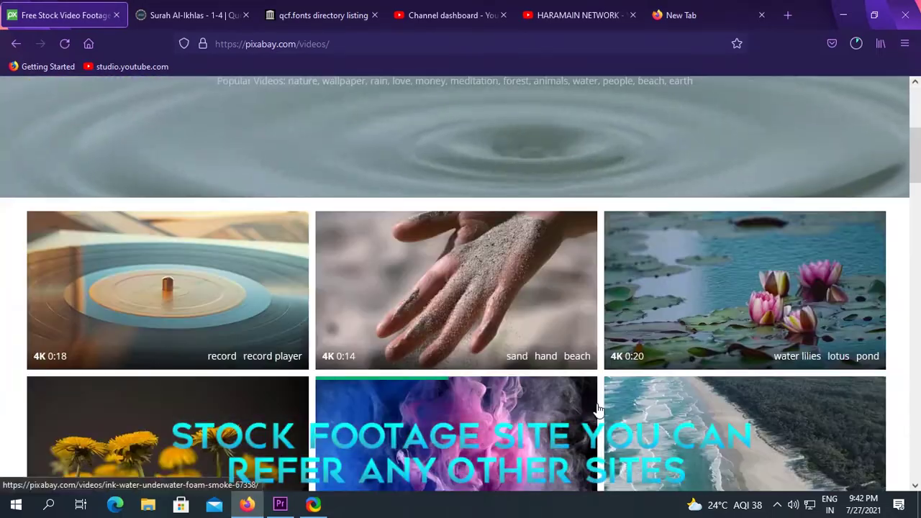
pyautogui.scroll(-3, 597, 408)
pyautogui.scroll(-3, 421, 400)
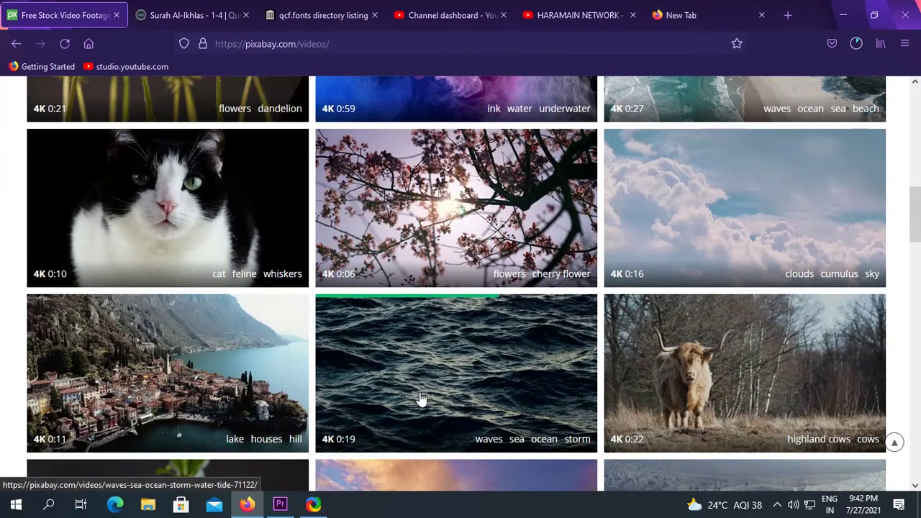
pyautogui.scroll(-5, 421, 400)
pyautogui.scroll(-3, 421, 400)
pyautogui.scroll(-2, 421, 399)
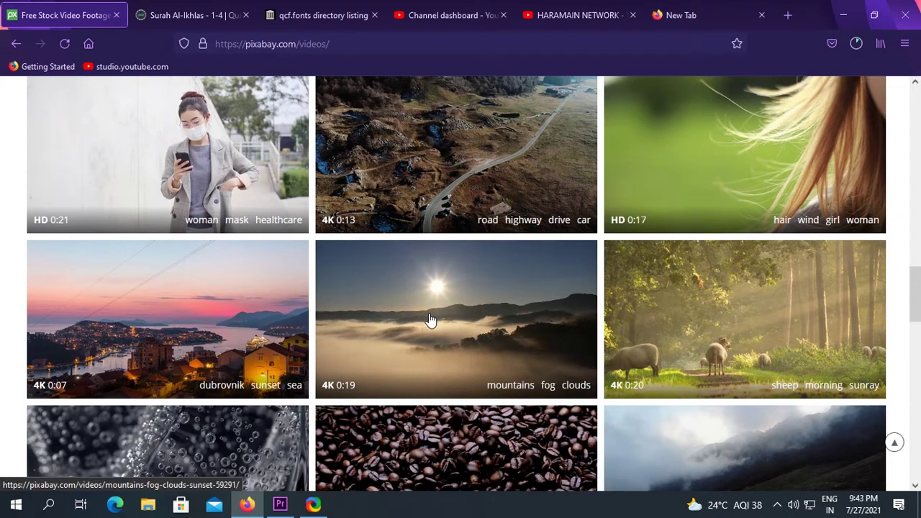
pyautogui.click(856, 48)
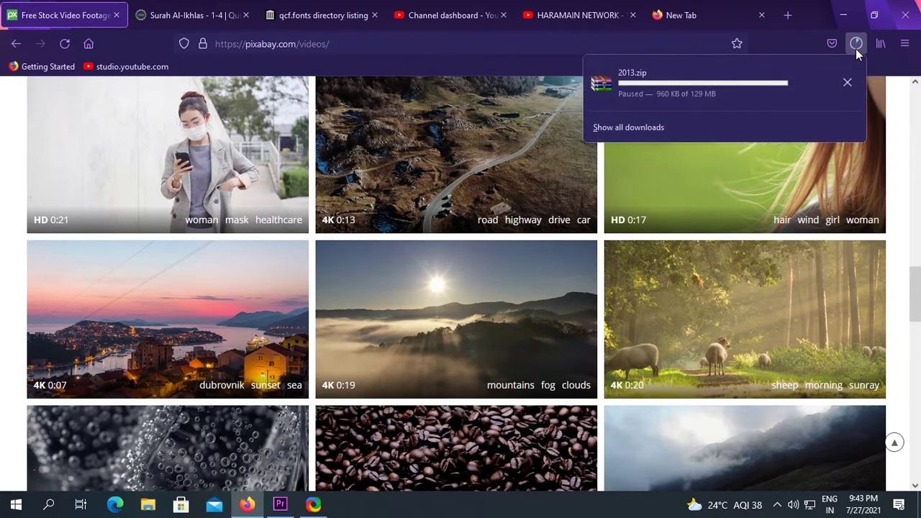
pyautogui.click(856, 45)
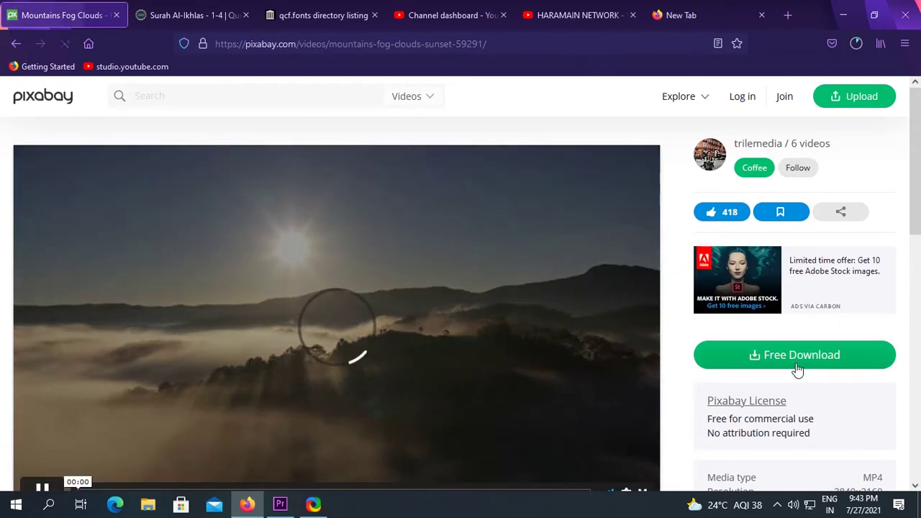
# - Save the mountains fog clip at 2560×1440 as Mountains - 59291.mp4, then view Surah Al-Ikhlas
pyautogui.click(780, 355)
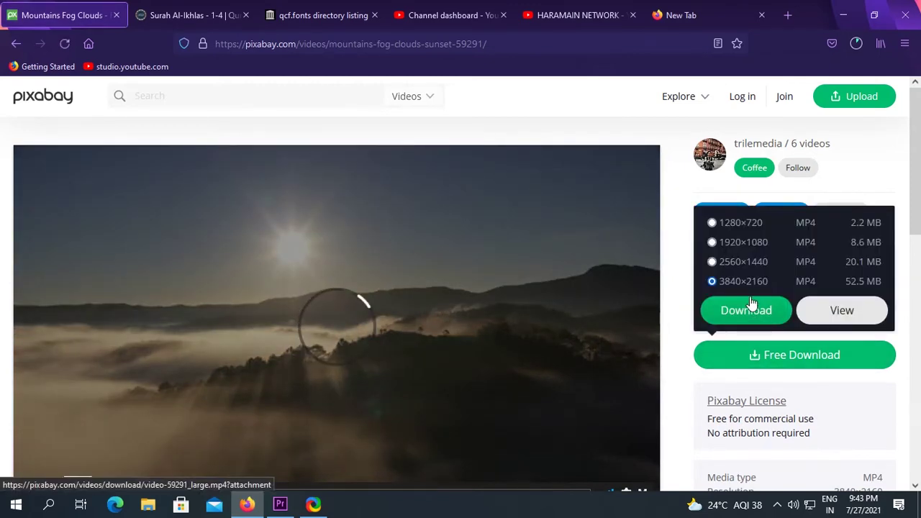
pyautogui.click(752, 263)
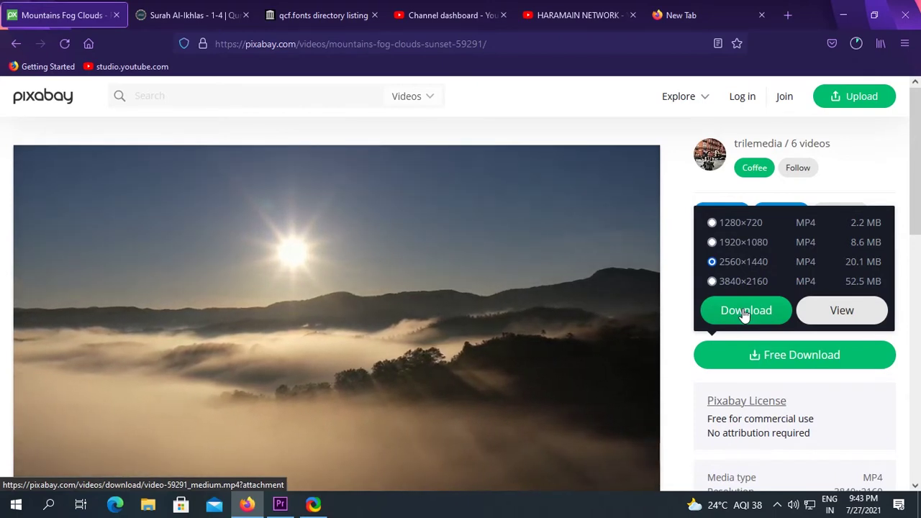
pyautogui.click(745, 310)
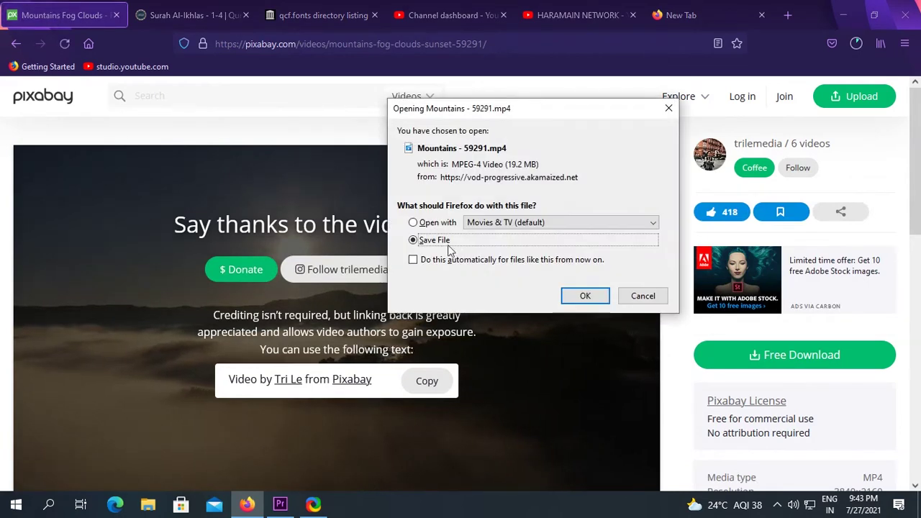
pyautogui.click(571, 296)
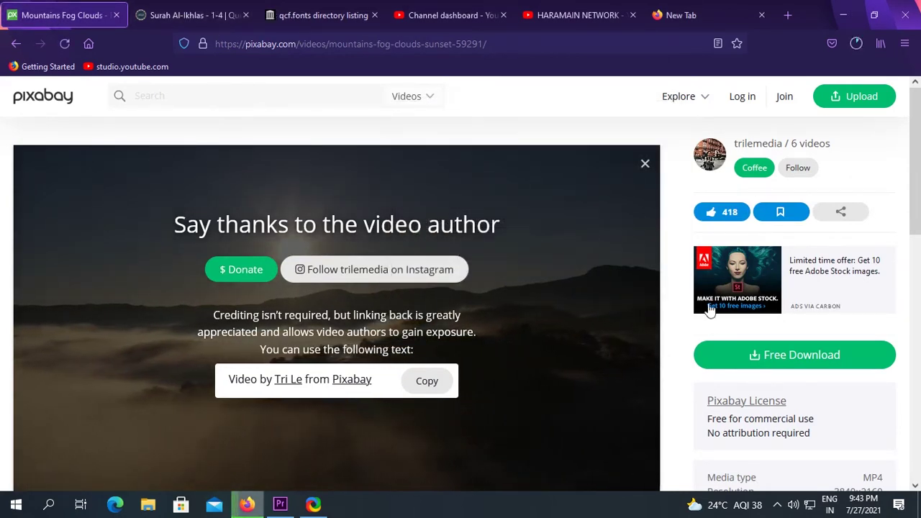
pyautogui.scroll(-3, 494, 378)
pyautogui.scroll(-4, 461, 380)
pyautogui.scroll(7, 459, 374)
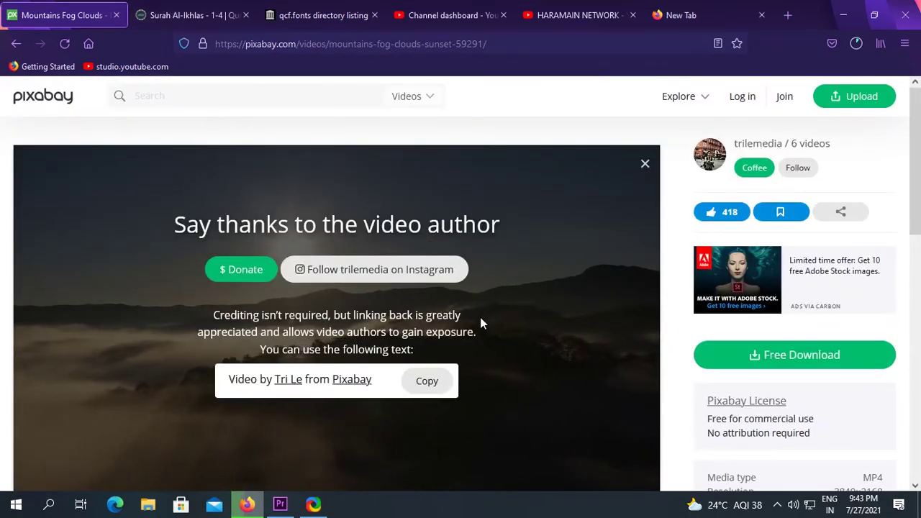
pyautogui.click(200, 8)
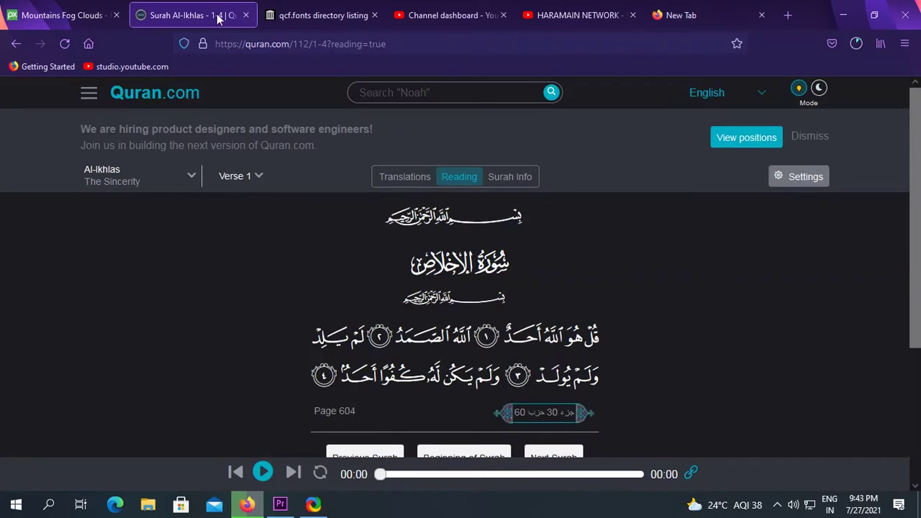
# - Open the qcf.fonts 2013.zip link in a new tab and save the file
pyautogui.click(338, 15)
pyautogui.moveTo(281, 162); pyautogui.dragTo(48, 180)
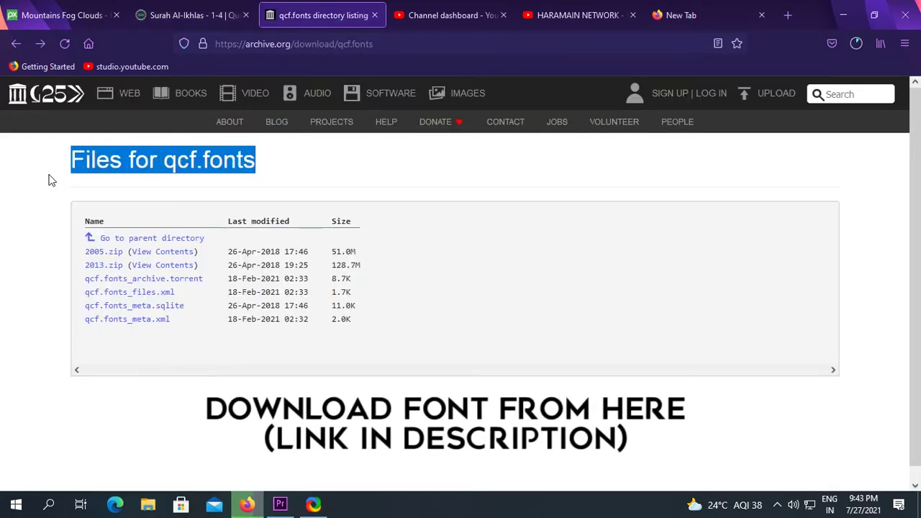
pyautogui.moveTo(104, 252)
pyautogui.mouseDown()
pyautogui.moveTo(70, 253)
pyautogui.moveTo(105, 266)
pyautogui.moveTo(205, 269)
pyautogui.mouseUp()
pyautogui.click(82, 271)
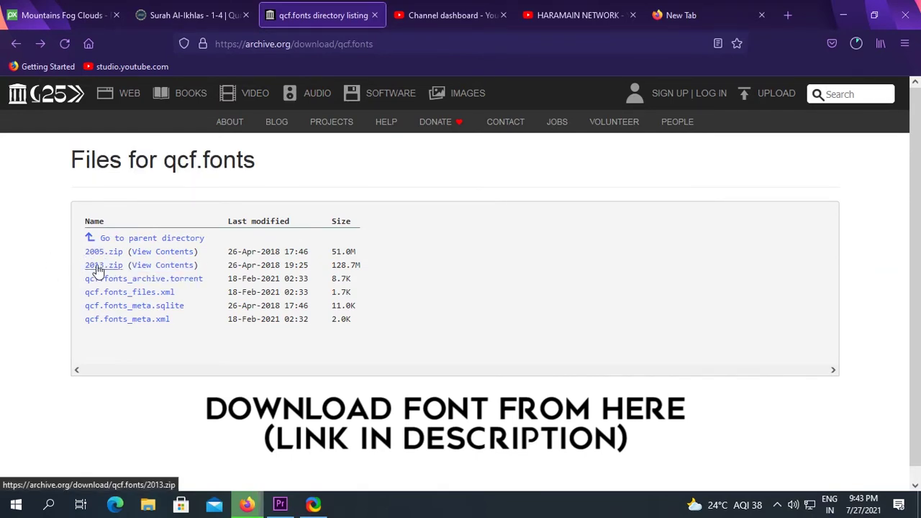
pyautogui.rightClick(98, 268)
pyautogui.click(115, 280)
pyautogui.click(381, 6)
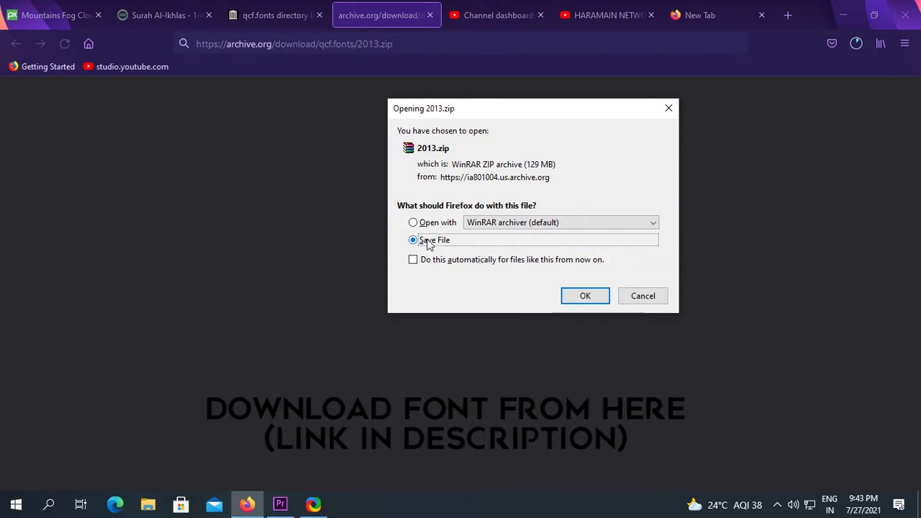
pyautogui.click(582, 297)
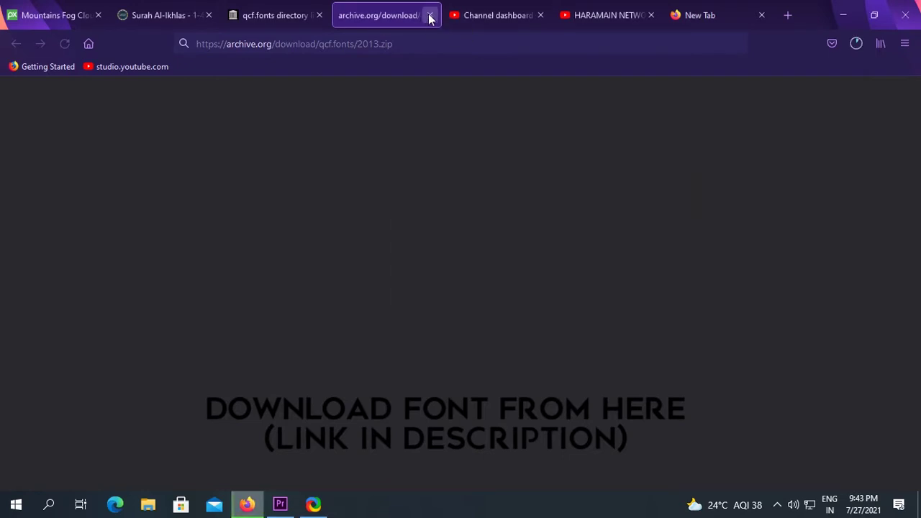
# - Close the download tab, pause the duplicate 2013(1).zip download, and return to Surah Al-Ikhlas
pyautogui.click(430, 15)
pyautogui.click(856, 43)
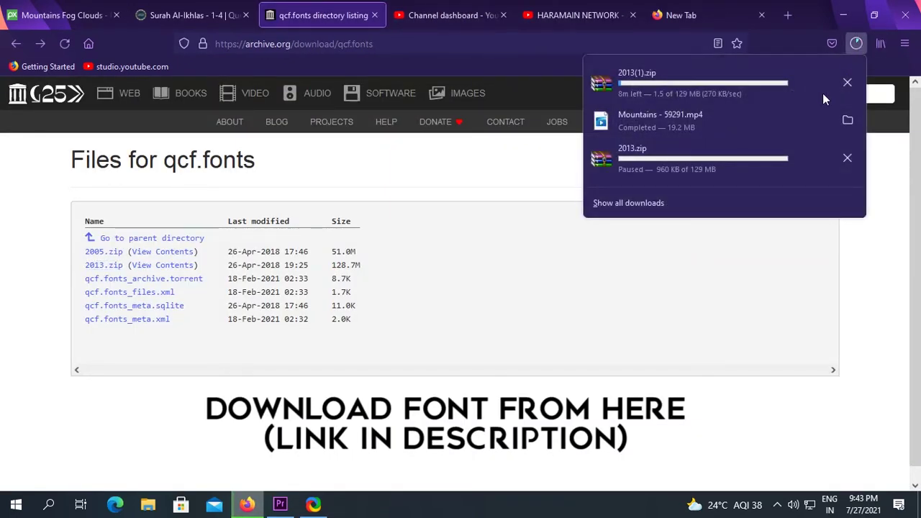
pyautogui.rightClick(727, 89)
pyautogui.click(791, 103)
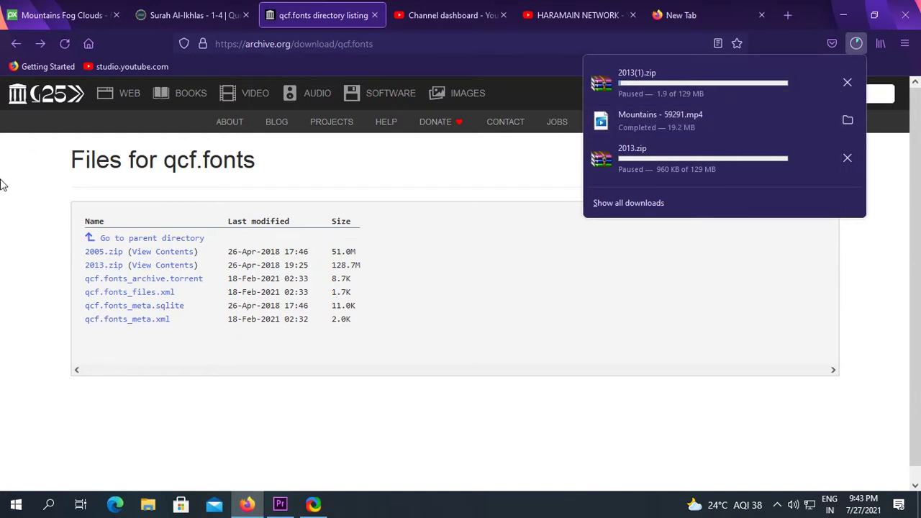
pyautogui.click(185, 7)
pyautogui.click(184, 5)
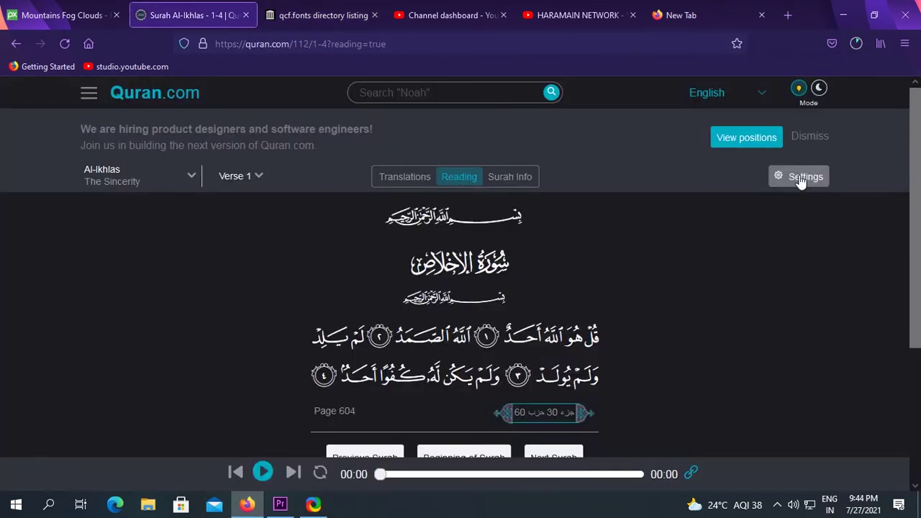
# - Switch the Quran.com verse font to King Fahd Quran Complex v2
pyautogui.rightClick(455, 181)
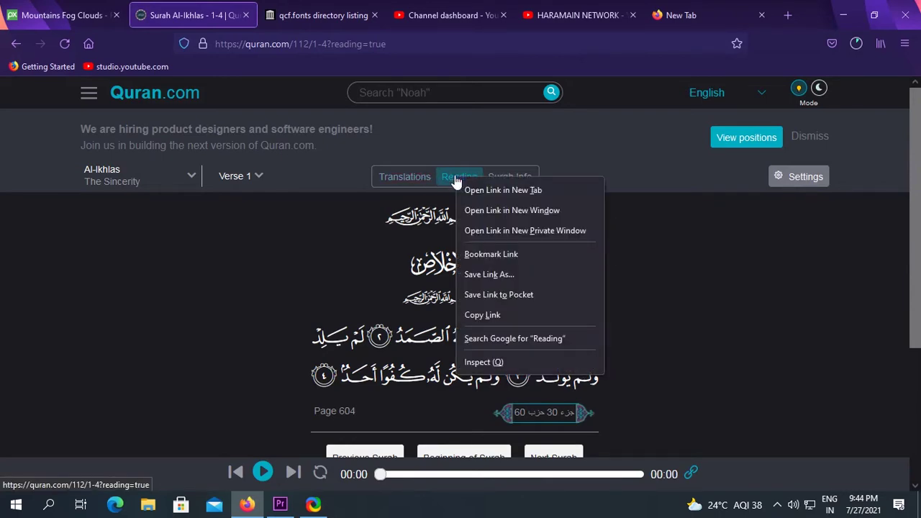
pyautogui.click(786, 180)
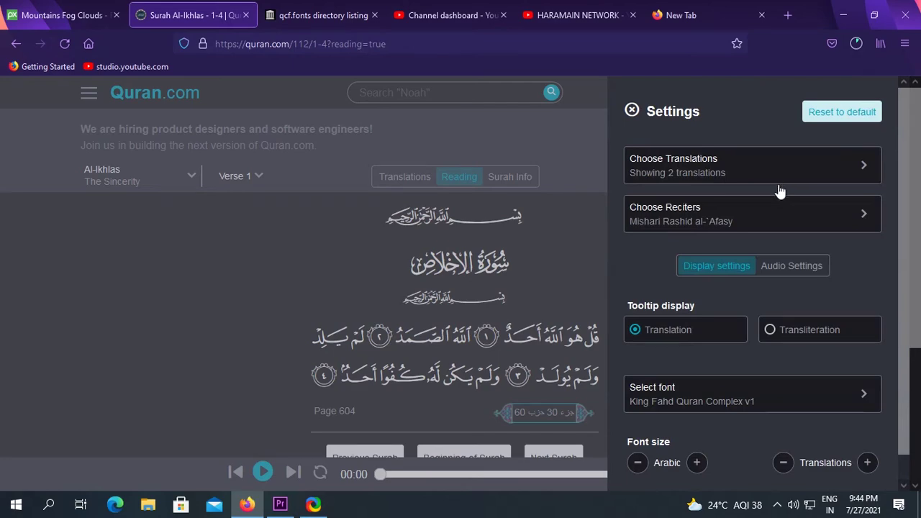
pyautogui.click(675, 388)
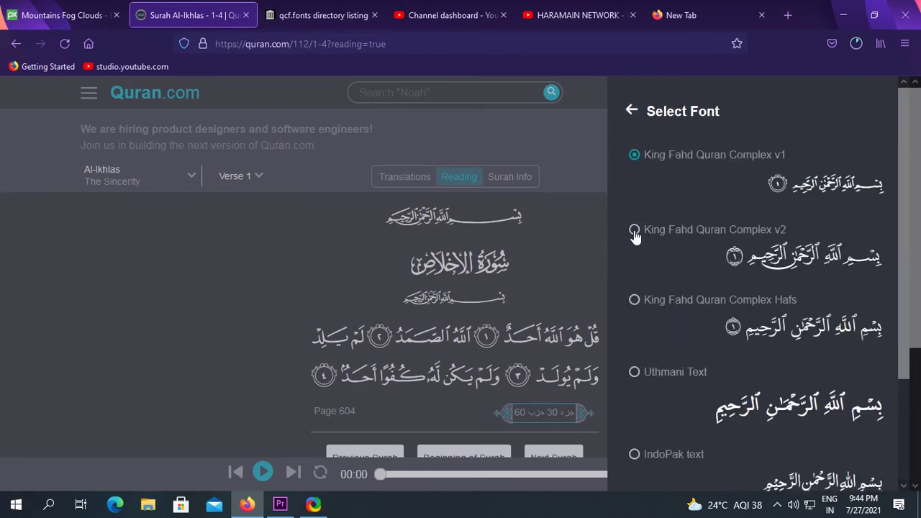
pyautogui.click(634, 230)
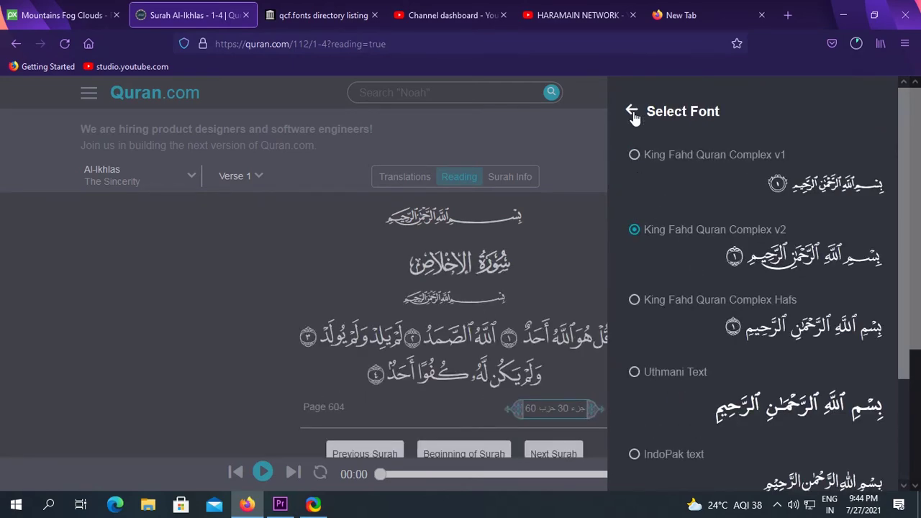
pyautogui.click(631, 112)
pyautogui.press('Escape')
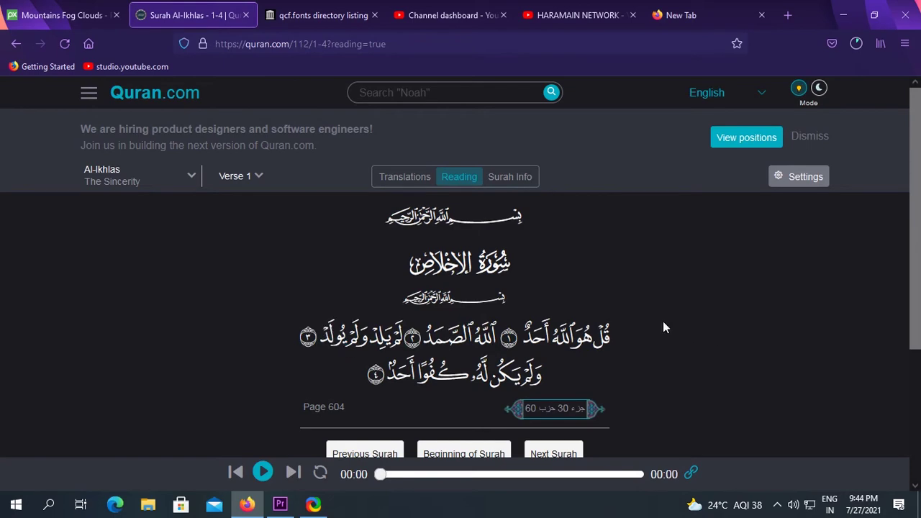
# - Highlight the Page 604 label, then drag the Surat Al-Ikhlas recitation into the Premiere project
pyautogui.scroll(-3, 659, 321)
pyautogui.scroll(3, 659, 324)
pyautogui.scroll(-1, 662, 327)
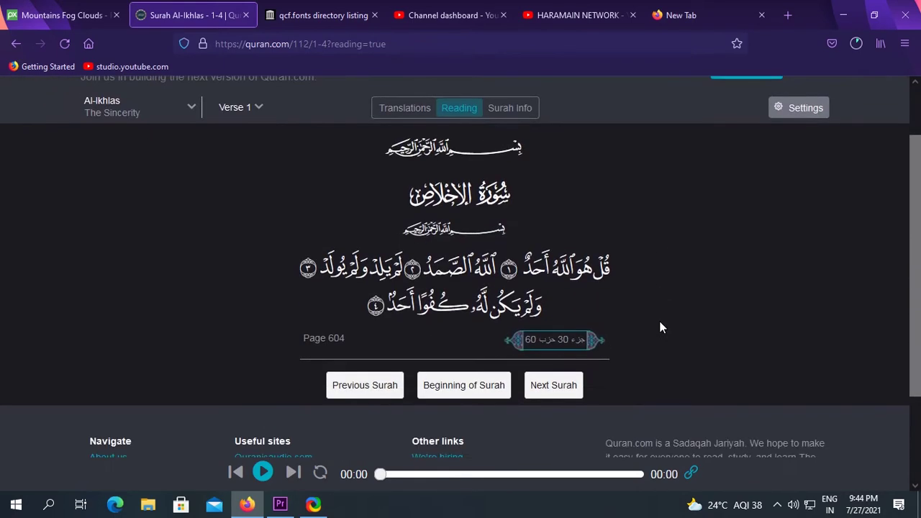
pyautogui.moveTo(348, 338); pyautogui.dragTo(307, 341)
pyautogui.click(68, 10)
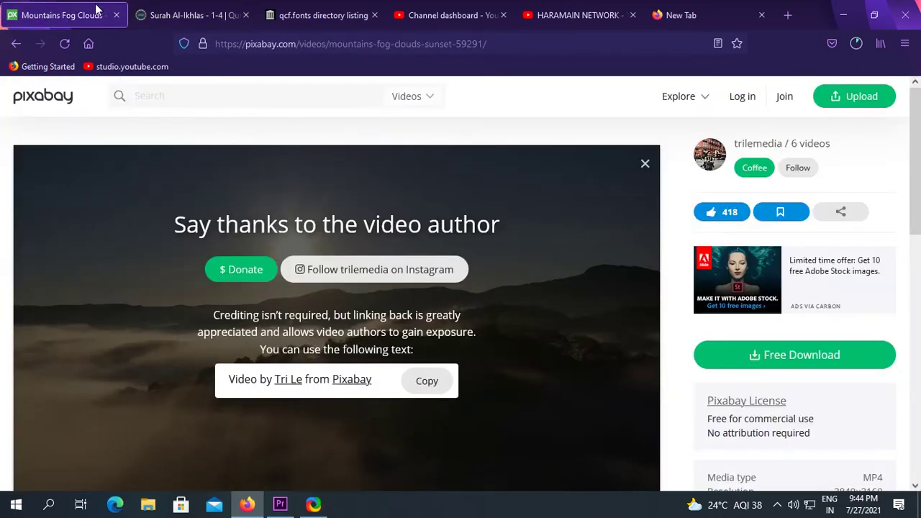
pyautogui.rightClick(853, 43)
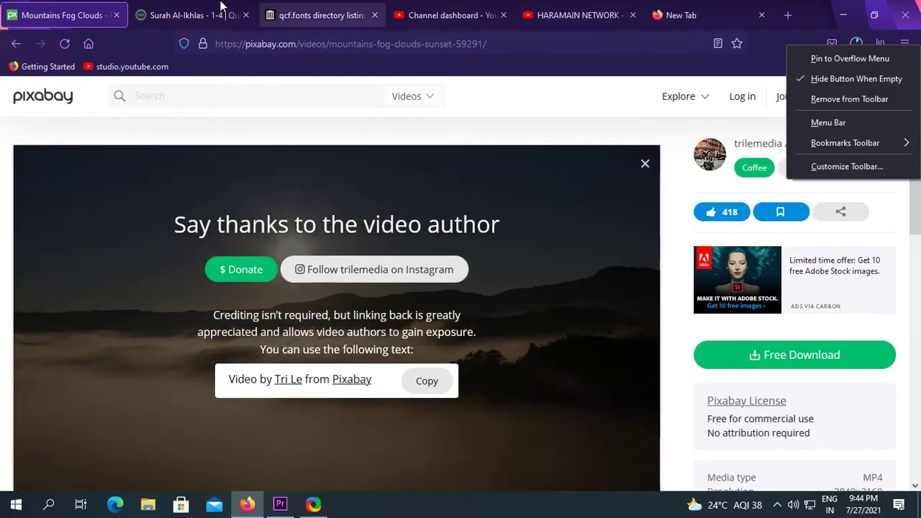
pyautogui.click(220, 10)
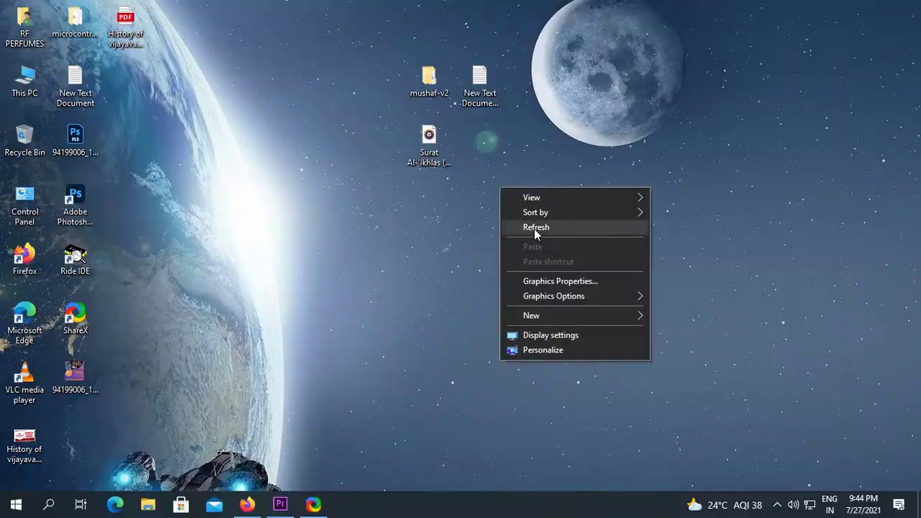
pyautogui.rightClick(433, 137)
pyautogui.moveTo(428, 141)
pyautogui.mouseDown()
pyautogui.moveTo(198, 422)
pyautogui.moveTo(206, 408)
pyautogui.mouseUp()
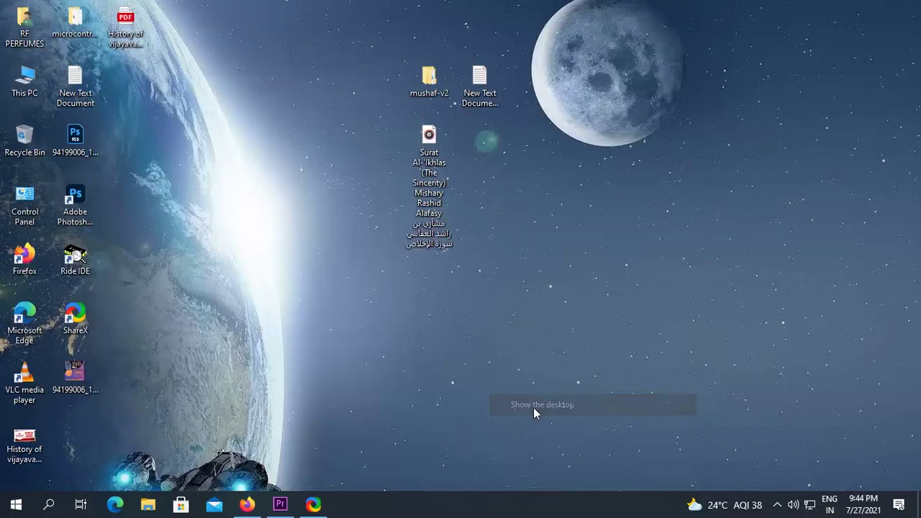
# - Clear the New Text Document notes and type 'install fonts like this'
pyautogui.moveTo(418, 86); pyautogui.dragTo(530, 257)
pyautogui.doubleClick(480, 83)
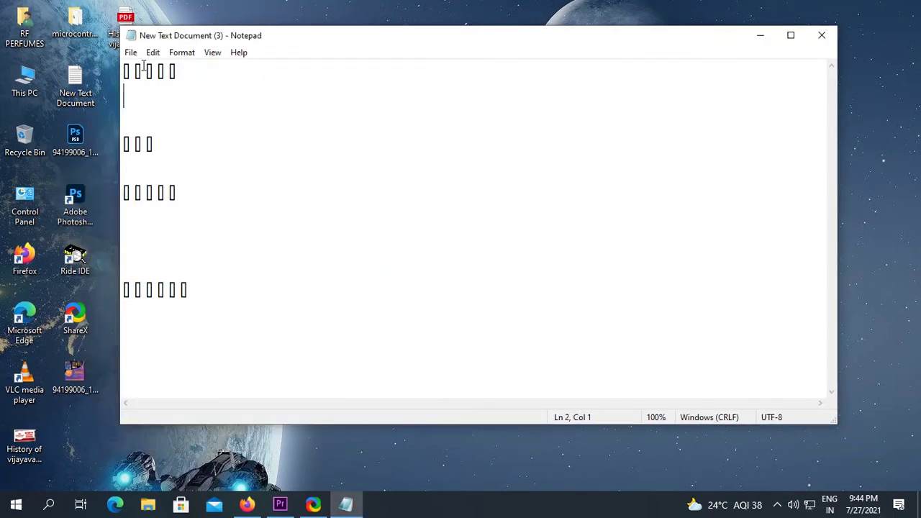
pyautogui.moveTo(123, 86); pyautogui.dragTo(235, 291)
pyautogui.hotkey('ctrl', 'a')
pyautogui.press('BackSpace')
pyautogui.write('install fon')
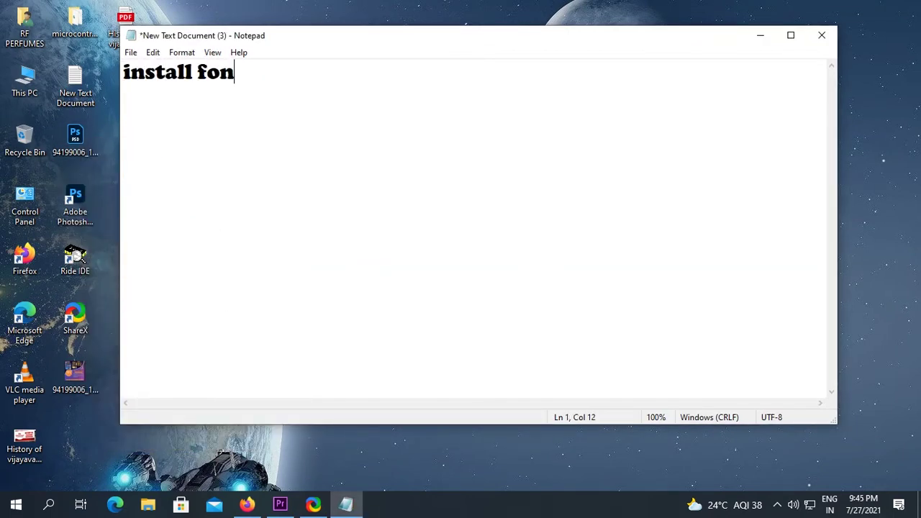
pyautogui.write('like thi')
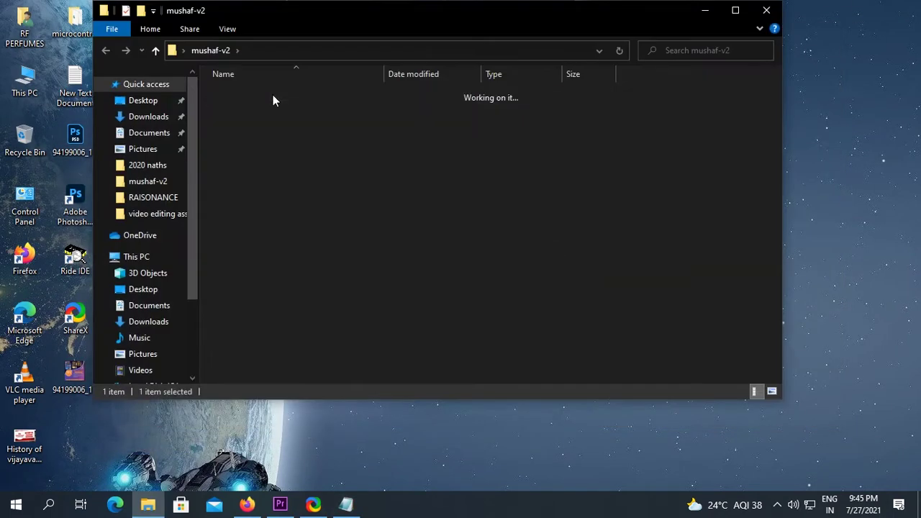
# - Install all the mushaf-v2 font files and note they are already installed
pyautogui.hotkey('ctrl', 'a')
pyautogui.rightClick(293, 132)
pyautogui.click(355, 140)
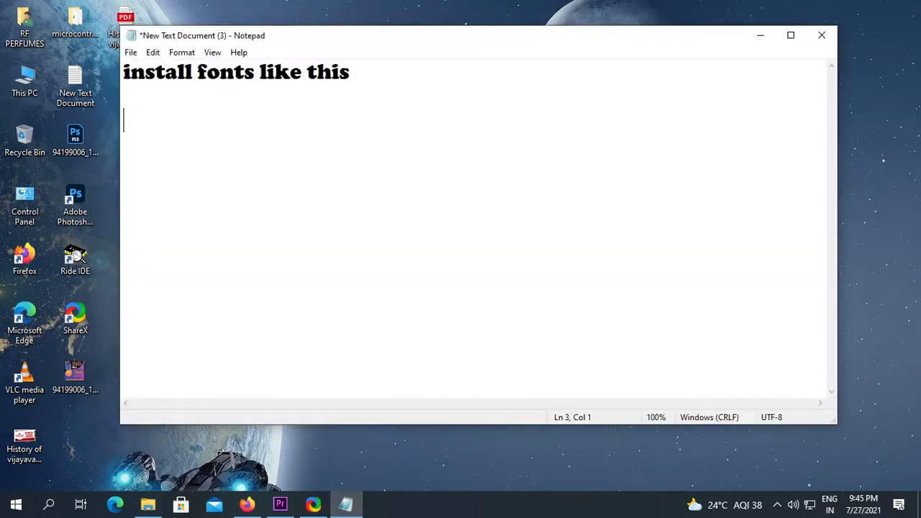
pyautogui.write('i have already installed it so im skip that proceses')
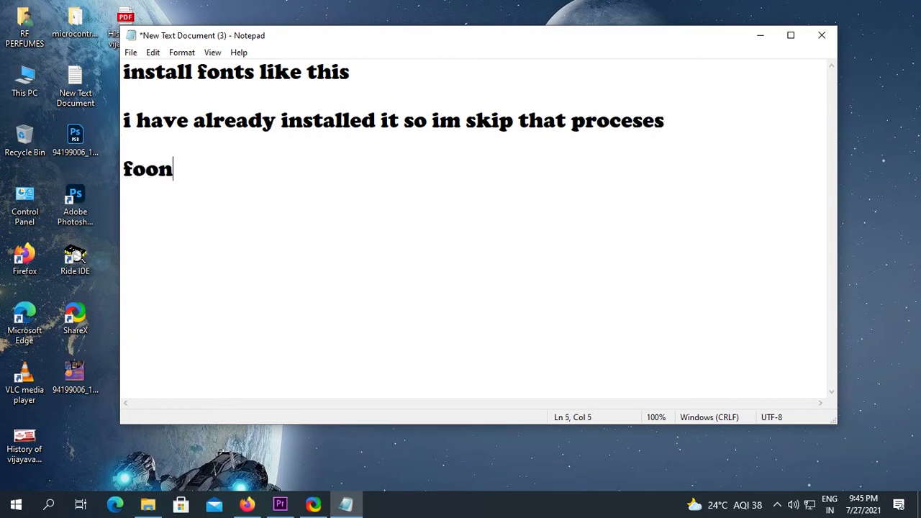
# - Highlight the 2005.zip font pack in the qcf.fonts listing and start the mapping note
pyautogui.click(247, 504)
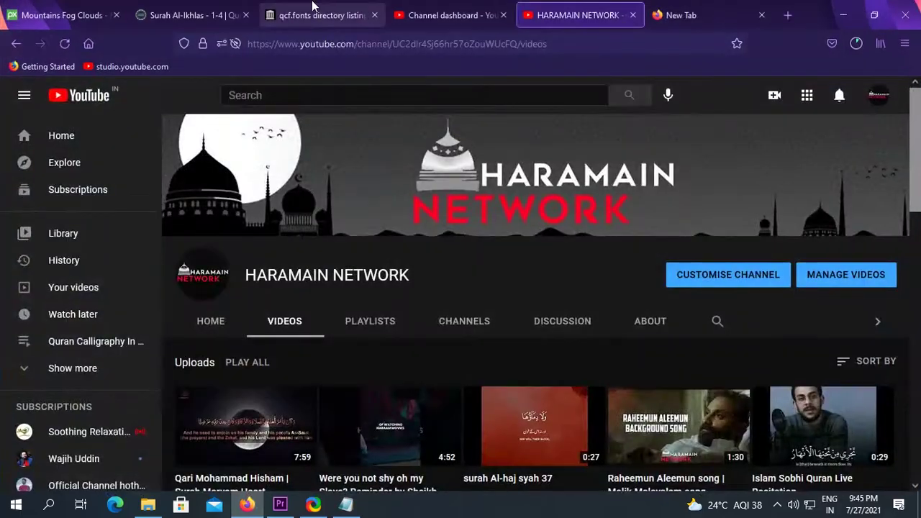
pyautogui.click(312, 14)
pyautogui.moveTo(85, 251); pyautogui.dragTo(129, 251)
pyautogui.click(345, 504)
pyautogui.write('is for madni font version v1')
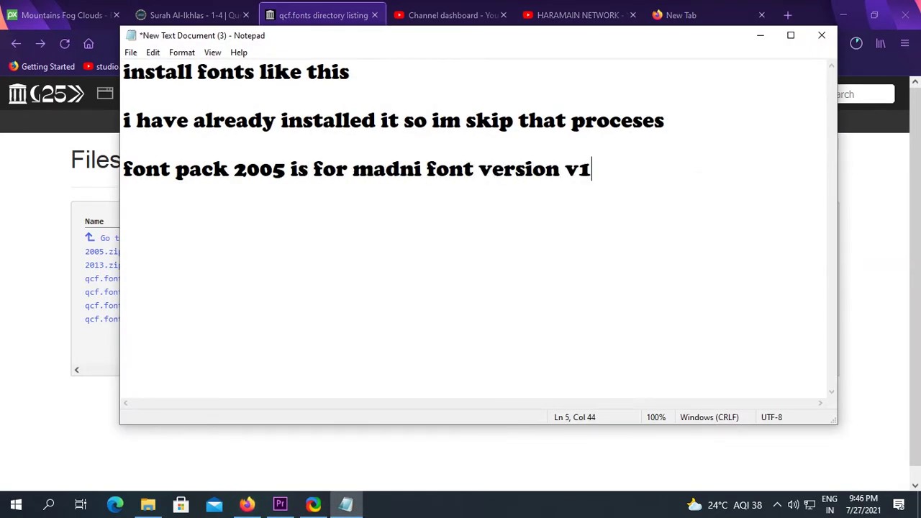
# - Compare King Fahd Quran Complex v1 and v2 fonts, noting 2005 is v1 and 2013 is v2
pyautogui.click(247, 504)
pyautogui.click(188, 14)
pyautogui.click(797, 105)
pyautogui.click(720, 390)
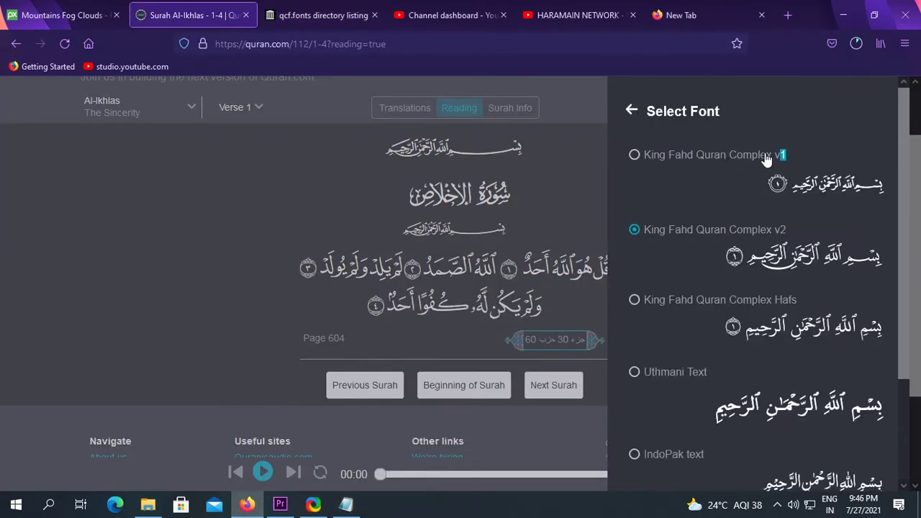
pyautogui.moveTo(784, 155); pyautogui.dragTo(683, 165)
pyautogui.hotkey('alt', 'Tab')
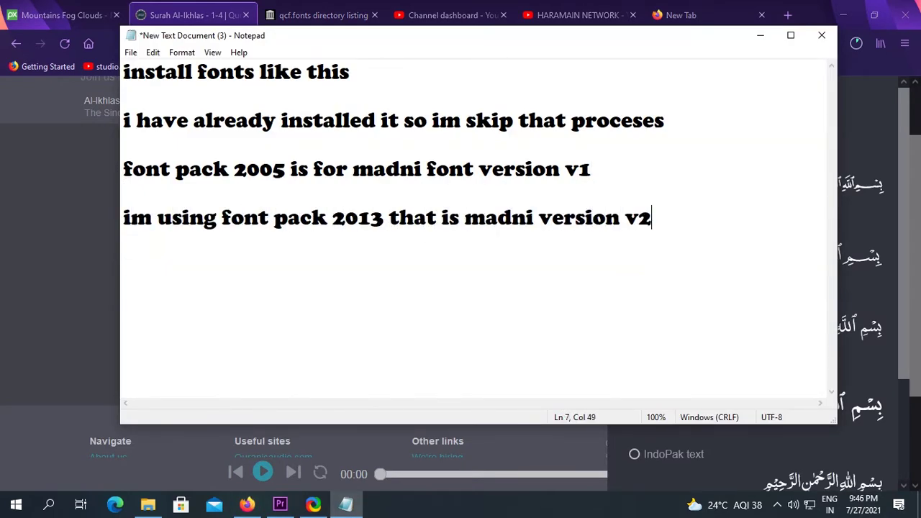
pyautogui.hotkey('alt', 'Tab')
pyautogui.moveTo(787, 229); pyautogui.dragTo(636, 237)
pyautogui.press('Escape')
pyautogui.hotkey('alt', 'Tab')
pyautogui.press('Return')
pyautogui.press('Return')
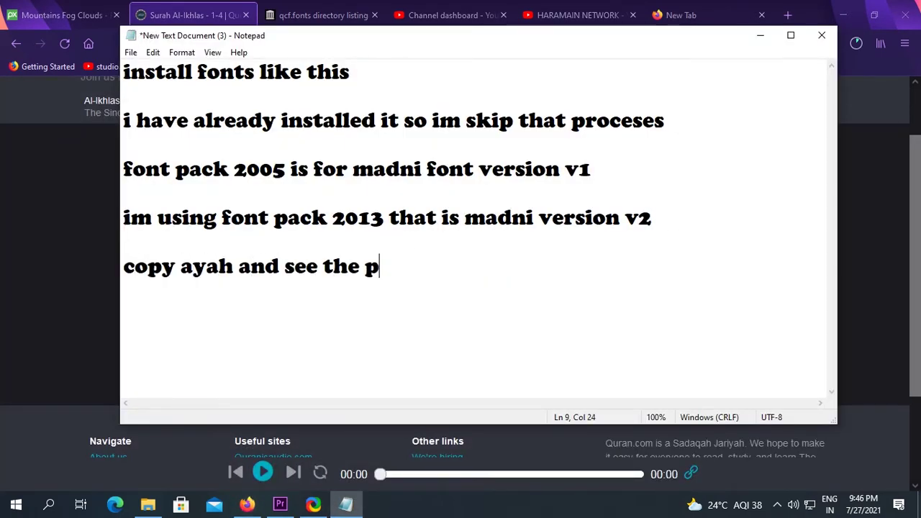
# - Highlight the Page 604 text on Quran.com and return to the notes
pyautogui.click(244, 507)
pyautogui.rightClick(339, 338)
pyautogui.moveTo(304, 338)
pyautogui.mouseDown()
pyautogui.moveTo(339, 338)
pyautogui.moveTo(305, 344)
pyautogui.mouseUp()
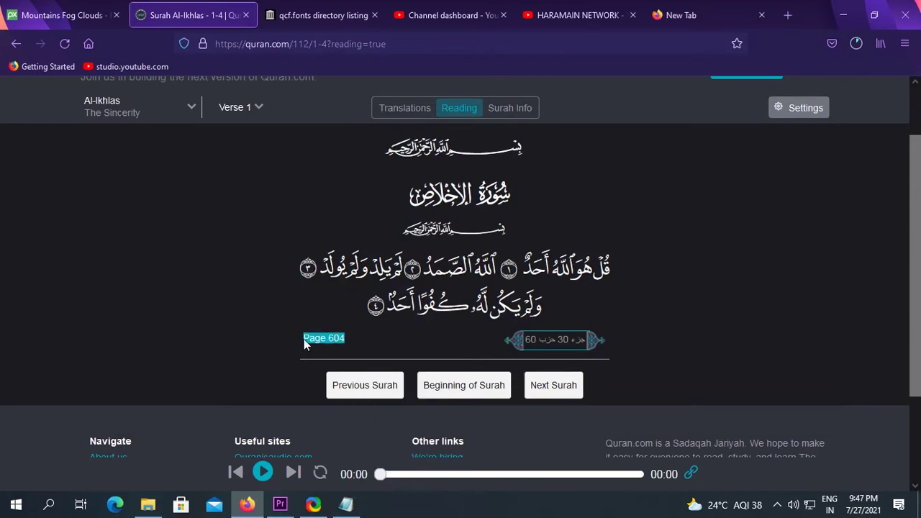
pyautogui.hotkey('alt', 'Tab')
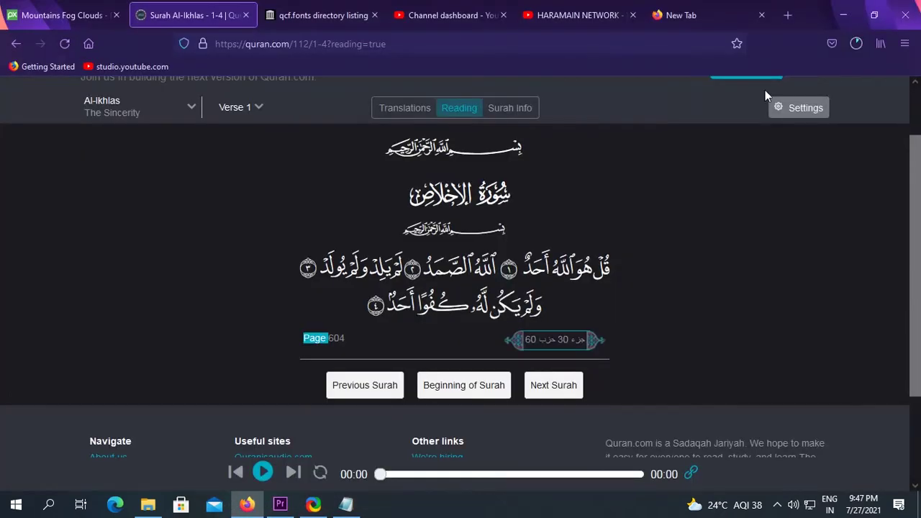
# - Import the Mountains - 59291.mp4 clip and place the recitation on track A1 at the start
pyautogui.click(855, 43)
pyautogui.moveTo(659, 121)
pyautogui.mouseDown()
pyautogui.moveTo(310, 495)
pyautogui.moveTo(399, 392)
pyautogui.mouseUp()
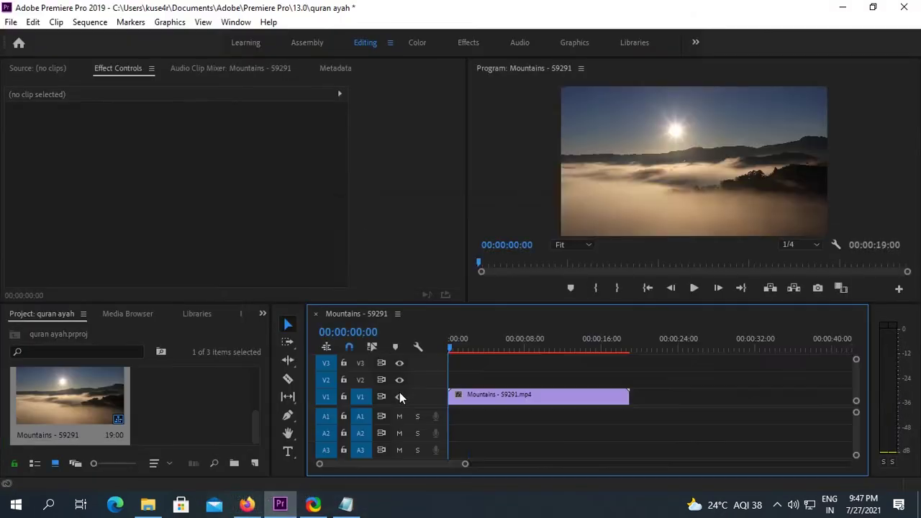
pyautogui.moveTo(70, 402); pyautogui.dragTo(590, 416)
pyautogui.click(693, 288)
pyautogui.click(693, 288)
pyautogui.hotkey('ctrl', 'z')
pyautogui.click(694, 288)
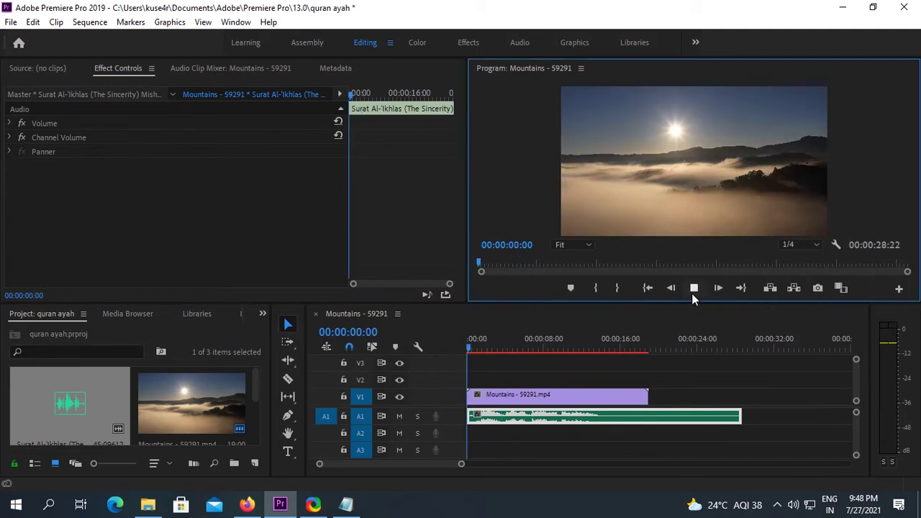
pyautogui.click(486, 349)
pyautogui.click(477, 350)
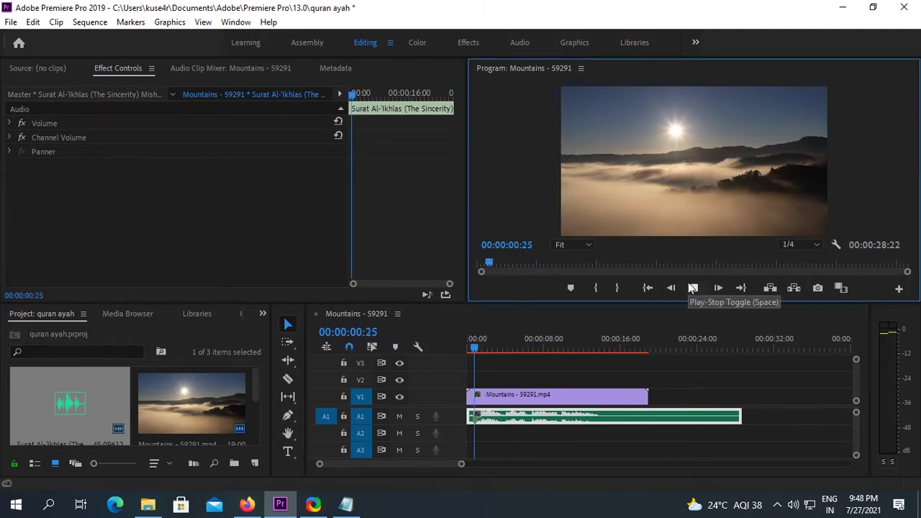
# - Stop playback where the first ayah ends and add 'like this' to the notes
pyautogui.click(694, 288)
pyautogui.click(693, 287)
pyautogui.hotkey('alt', 'Tab')
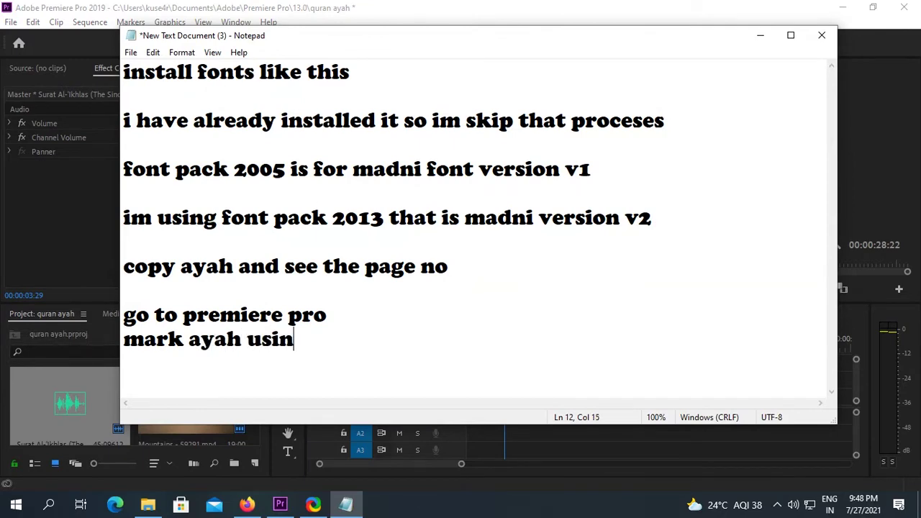
pyautogui.write('like this')
pyautogui.hotkey('alt', 'Tab')
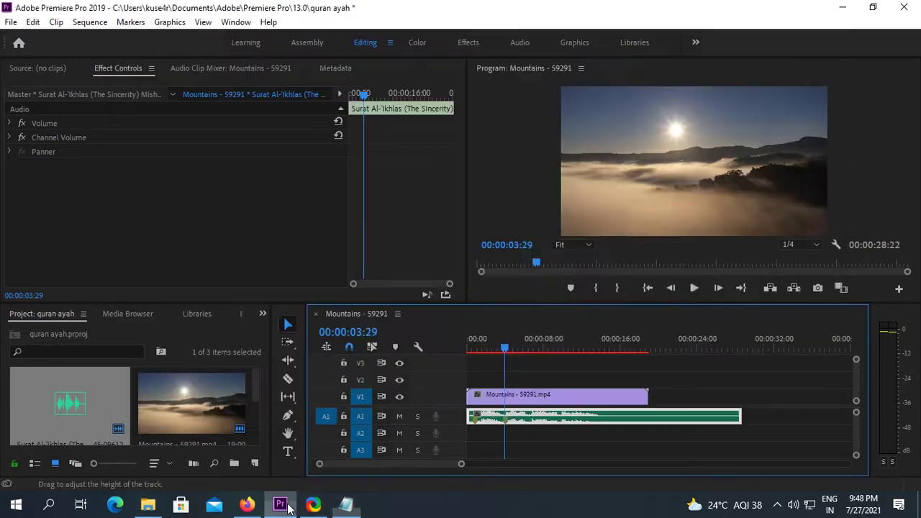
# - Play on from about eight seconds to find the next ayah and extend the notes
pyautogui.click(693, 287)
pyautogui.moveTo(545, 350); pyautogui.dragTo(543, 349)
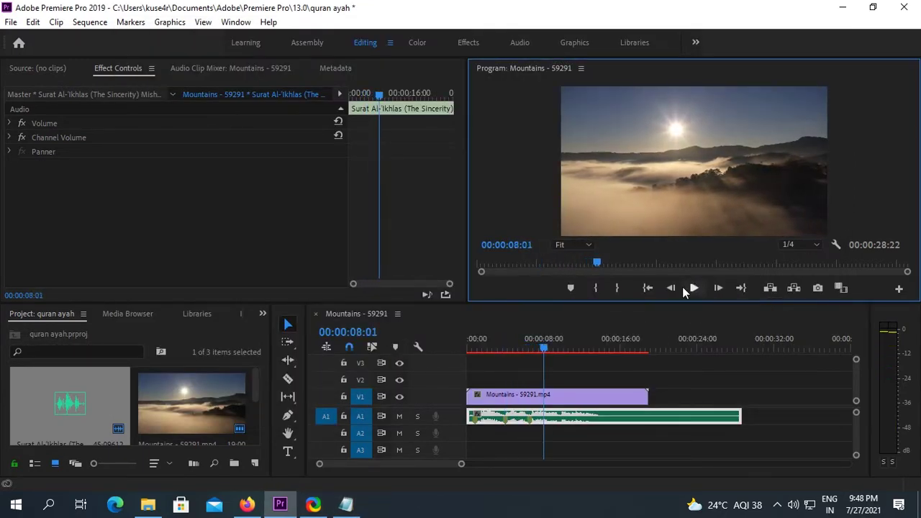
pyautogui.click(693, 288)
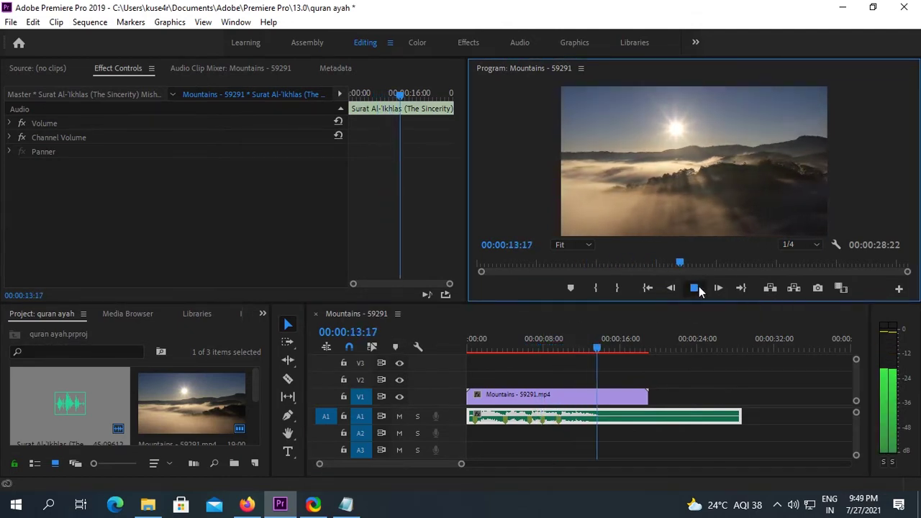
pyautogui.click(598, 350)
pyautogui.hotkey('alt', 'Tab')
pyautogui.press('Return')
pyautogui.press('Return')
pyautogui.write('next go to text')
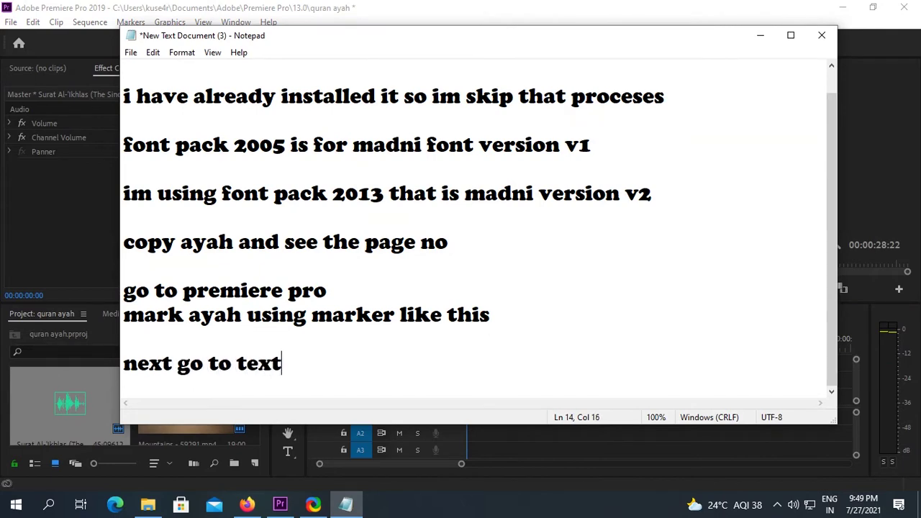
pyautogui.hotkey('alt', 'Tab')
# - Draw a text box across the middle of the video to create a Graphic clip on V2
pyautogui.click(287, 451)
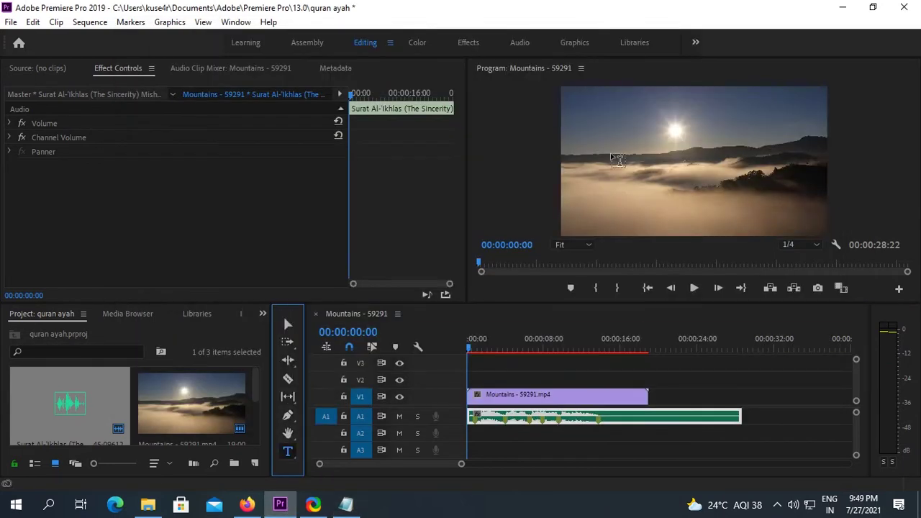
pyautogui.moveTo(610, 150); pyautogui.dragTo(771, 170)
pyautogui.click(677, 177)
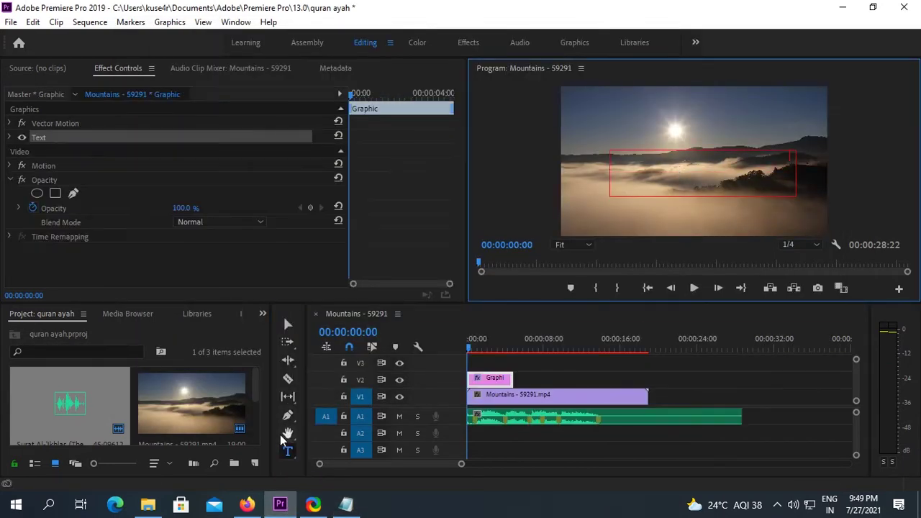
# - Add a 'copy ayah' line to the Notepad notes after checking the Quran.com page
pyautogui.hotkey('alt', 'Tab')
pyautogui.press('Return')
pyautogui.write('copy ayah')
pyautogui.click(247, 505)
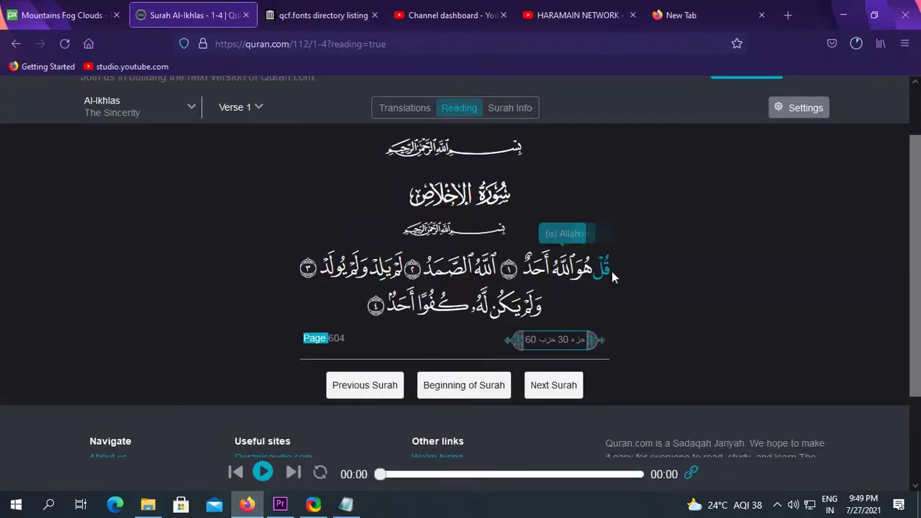
pyautogui.click(345, 504)
pyautogui.click(280, 504)
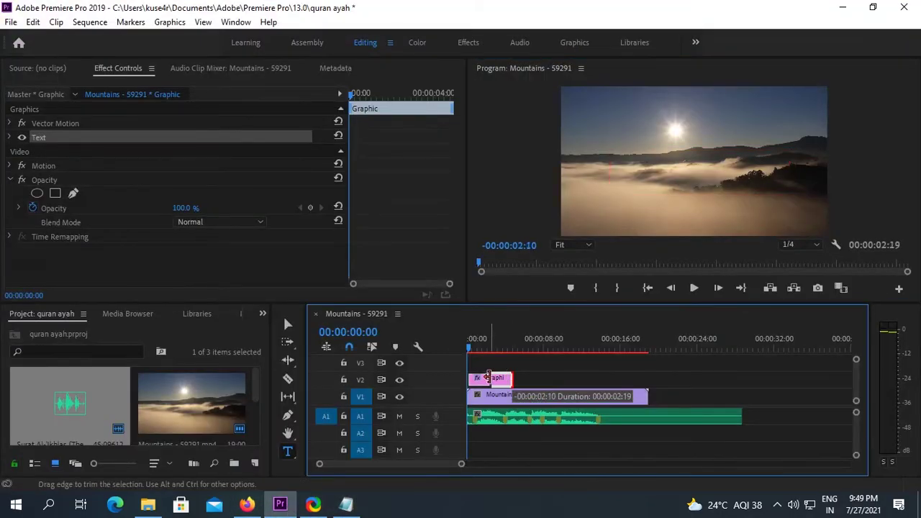
# - Trim the text graphic to start slightly later and paste the copied ayah into it
pyautogui.moveTo(500, 383); pyautogui.dragTo(506, 379)
pyautogui.click(485, 348)
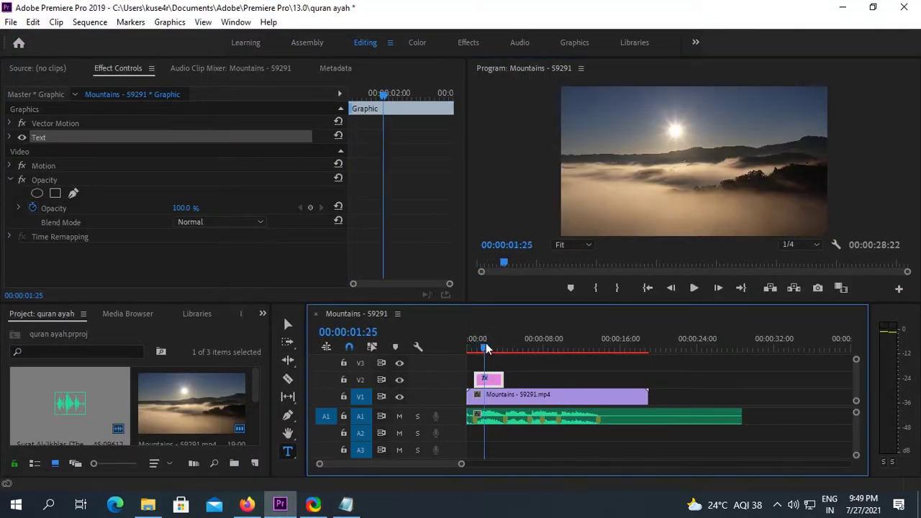
pyautogui.hotkey('alt', 'Tab')
pyautogui.write('paste a')
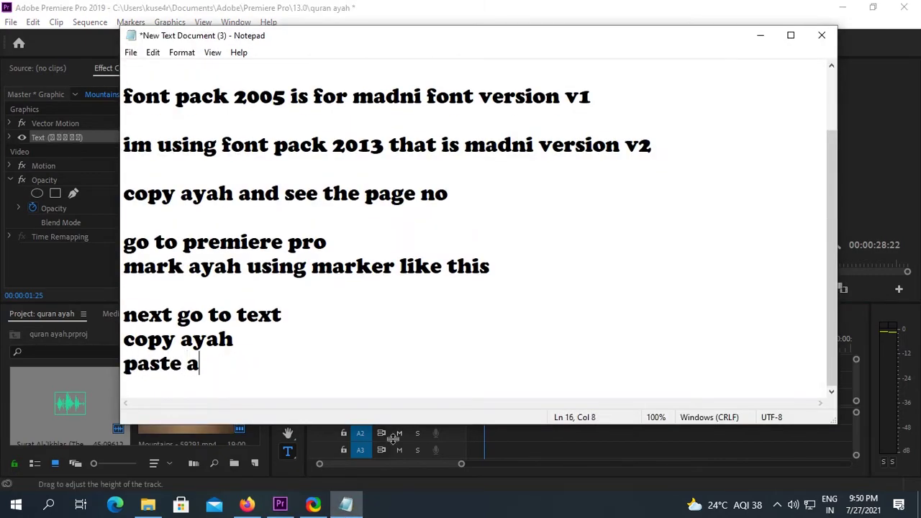
# - Add notes about choosing the QCF font, typing 'next go to font so for stating letters are same QCF 20' and 'S FONT LIKE THIS'
pyautogui.hotkey('alt', 'Tab')
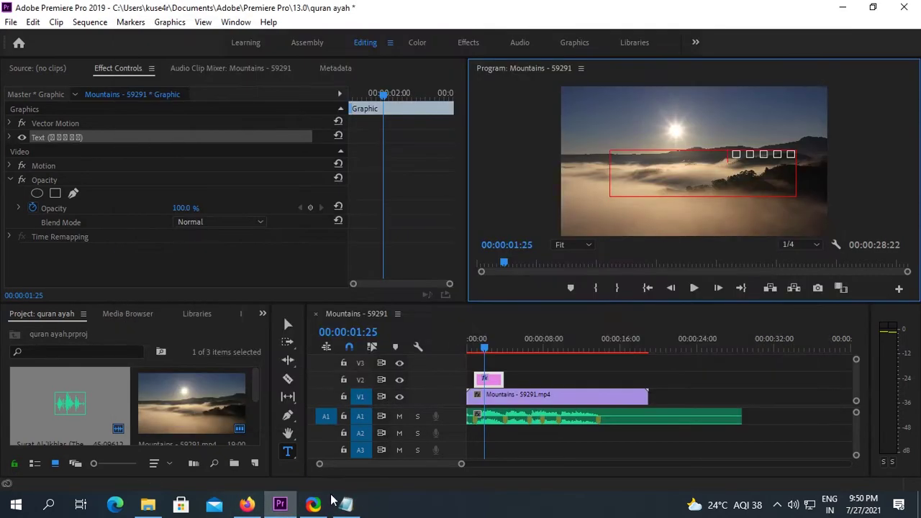
pyautogui.hotkey('alt', 'Tab')
pyautogui.press('Return')
pyautogui.write('next go to font so for stating letters are same QCF 20')
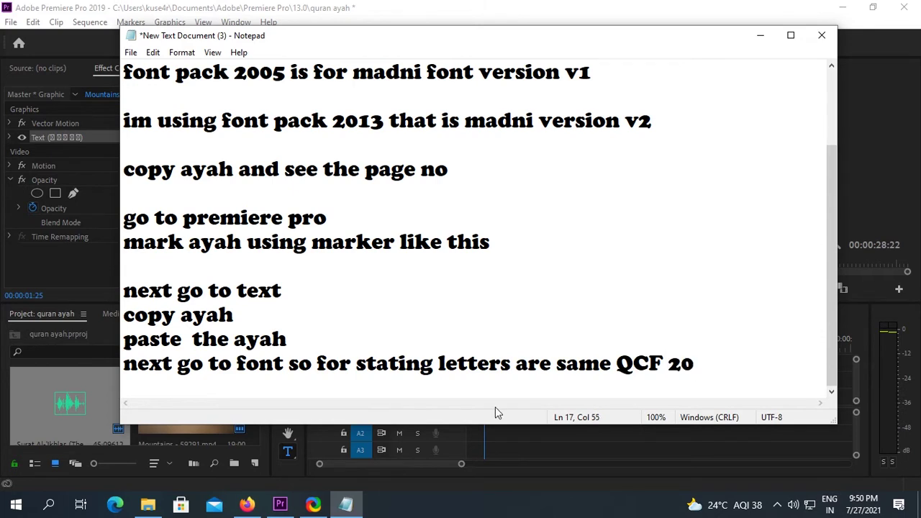
pyautogui.press('Return')
pyautogui.write('S PAGE NO IS 604 SELECT THIS')
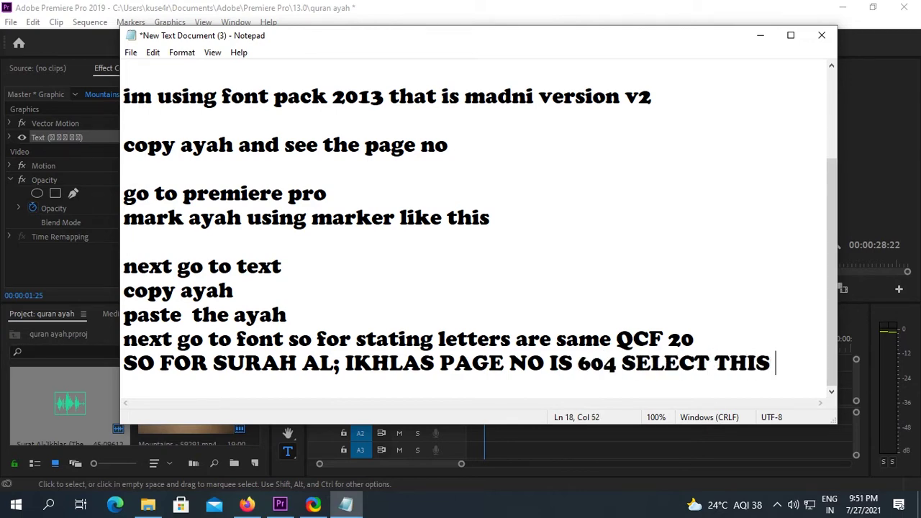
pyautogui.write('FONT LIKE THIS')
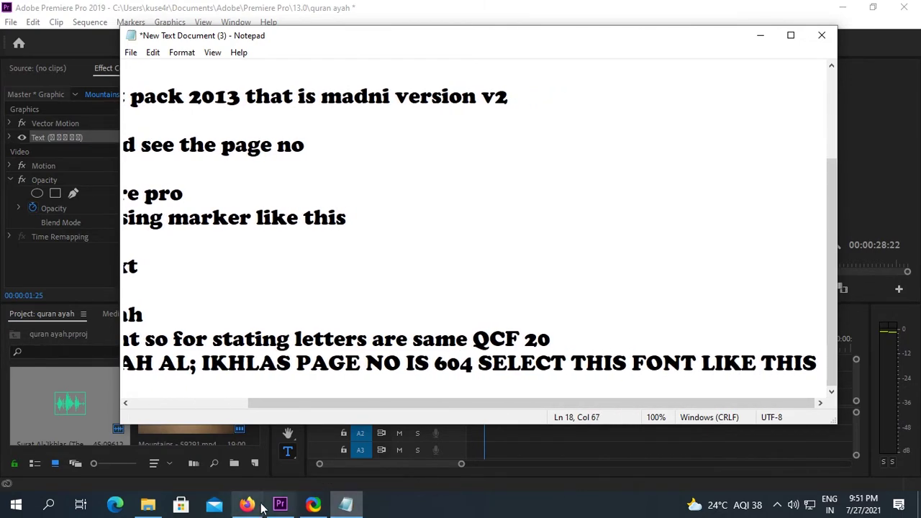
pyautogui.click(279, 504)
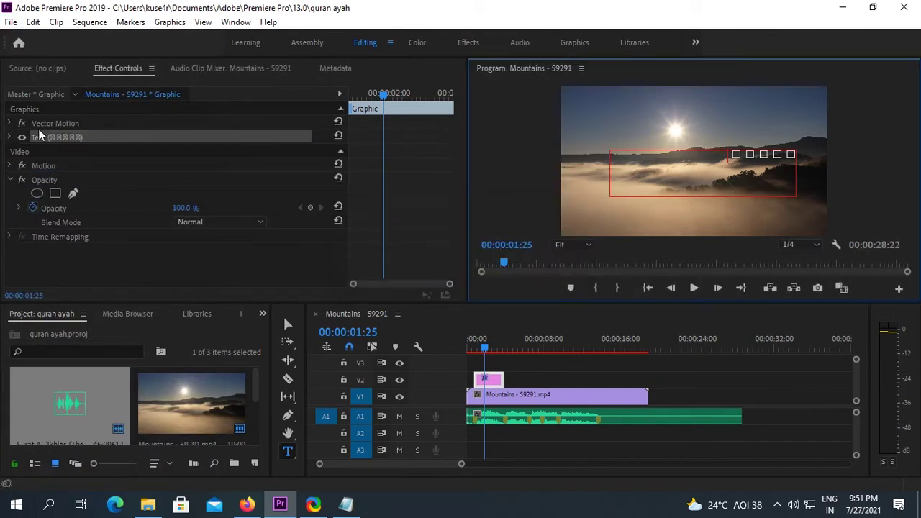
# - Set the ayah's font to QCF2604 and enlarge it to size 171
pyautogui.click(10, 136)
pyautogui.click(335, 181)
pyautogui.scroll(-10, 272, 329)
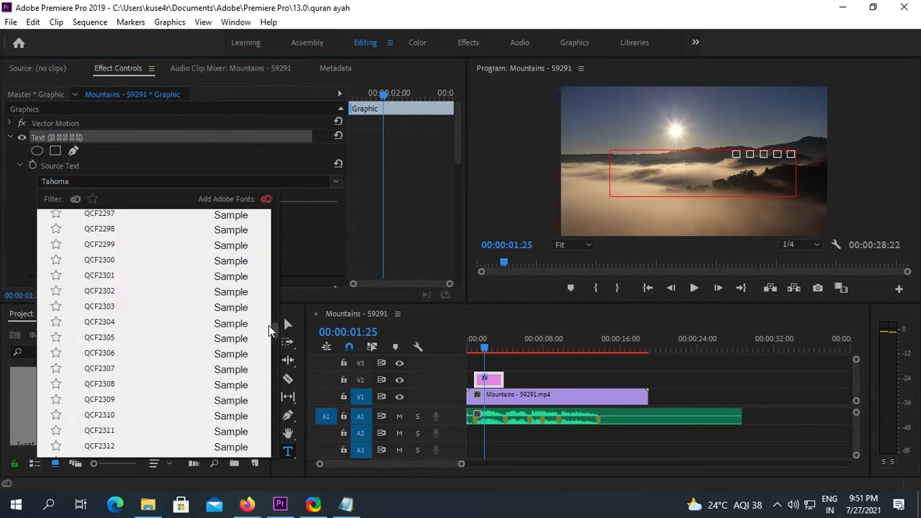
pyautogui.moveTo(269, 325); pyautogui.dragTo(274, 394)
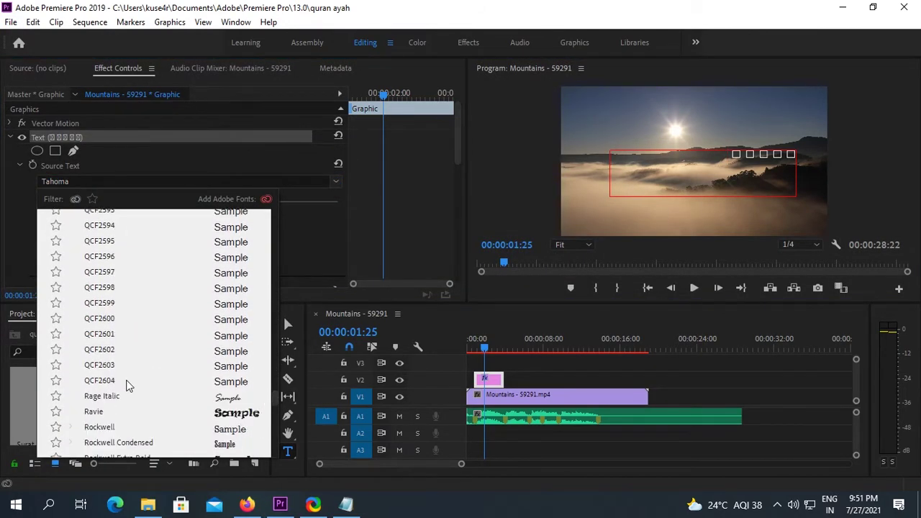
pyautogui.click(128, 386)
pyautogui.hotkey('ctrl', 'z')
pyautogui.click(335, 181)
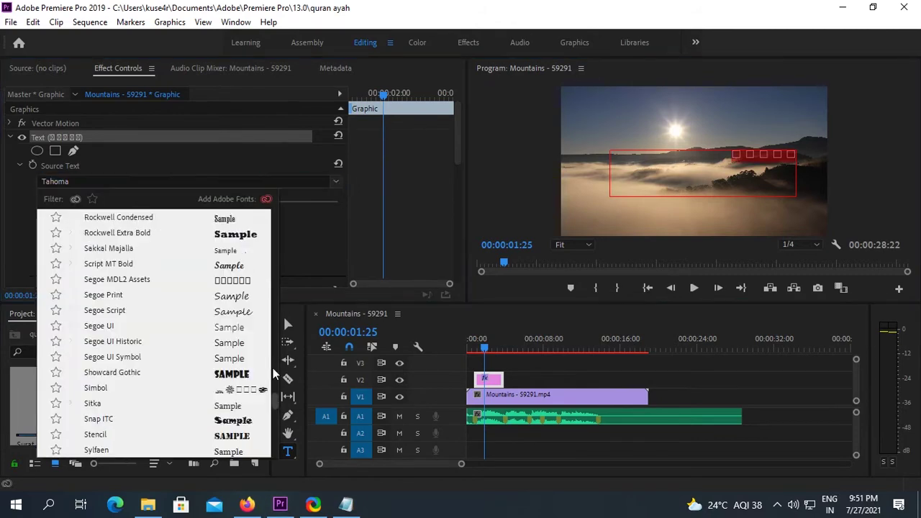
pyautogui.scroll(20, 274, 372)
pyautogui.click(117, 218)
pyautogui.moveTo(231, 202); pyautogui.dragTo(257, 205)
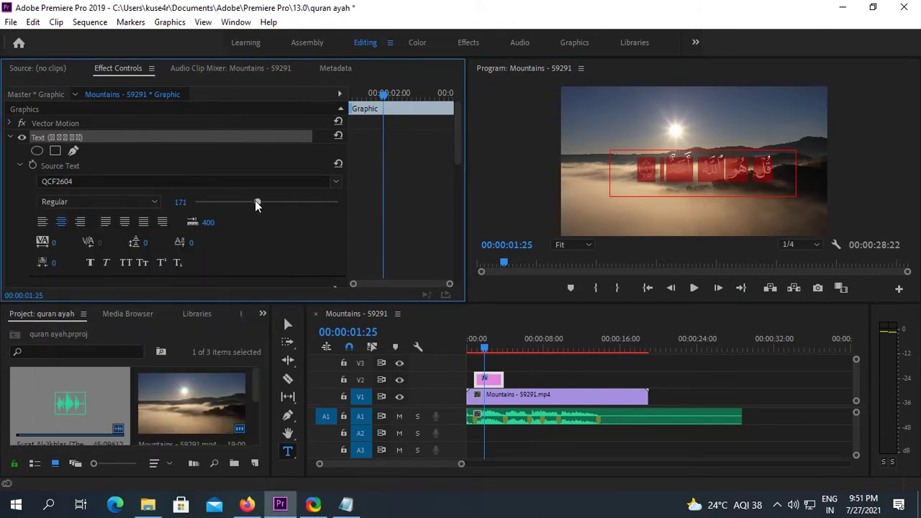
# - Preview the ayah from the start and adjust a value in the graphic's Motion settings
pyautogui.click(476, 344)
pyautogui.click(695, 289)
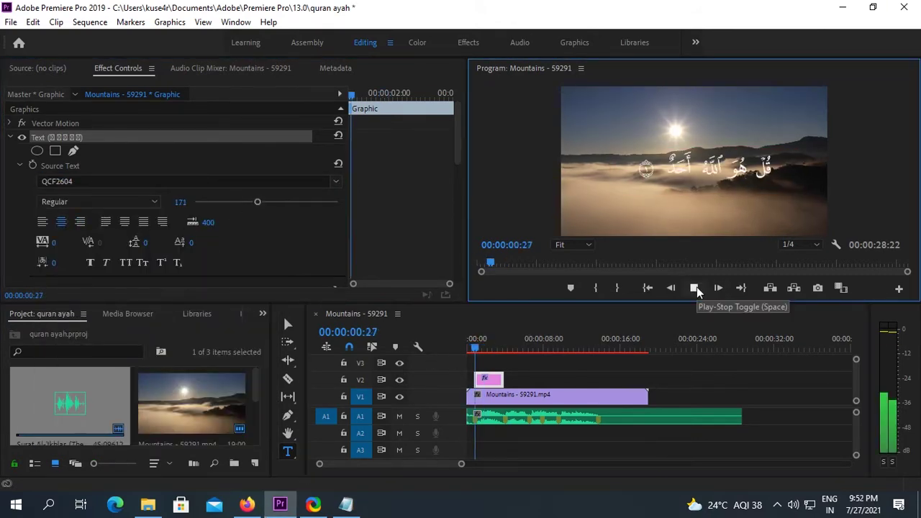
pyautogui.click(694, 288)
pyautogui.click(9, 137)
pyautogui.click(11, 165)
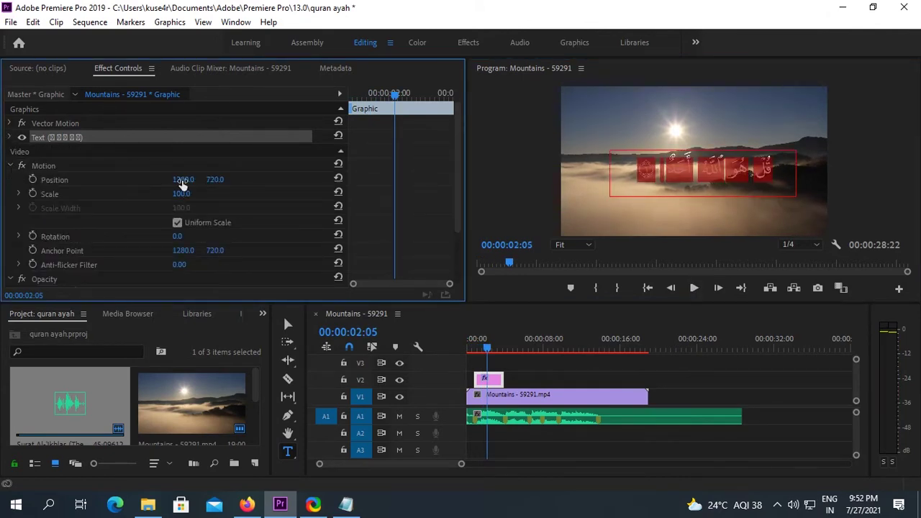
pyautogui.moveTo(183, 179); pyautogui.dragTo(160, 179)
pyautogui.scroll(-2, 11, 214)
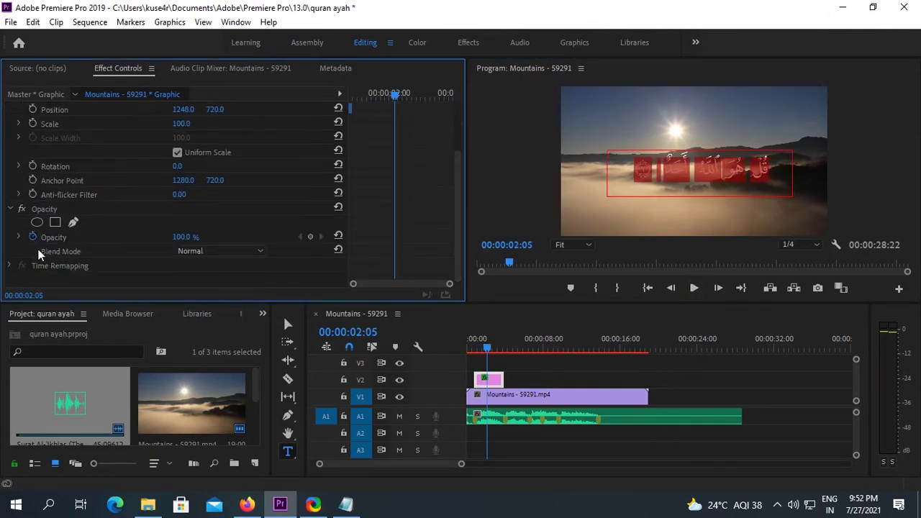
pyautogui.click(11, 214)
pyautogui.click(11, 139)
pyautogui.click(9, 124)
pyautogui.click(9, 124)
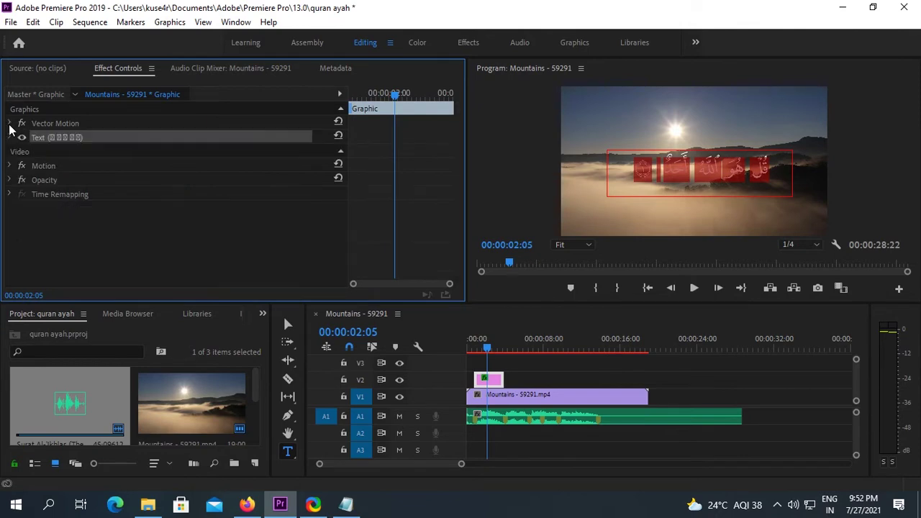
# - Apply Video Transitions > Dissolve > Cross Dissolve to the start of the ayah graphic
pyautogui.click(467, 43)
pyautogui.click(236, 22)
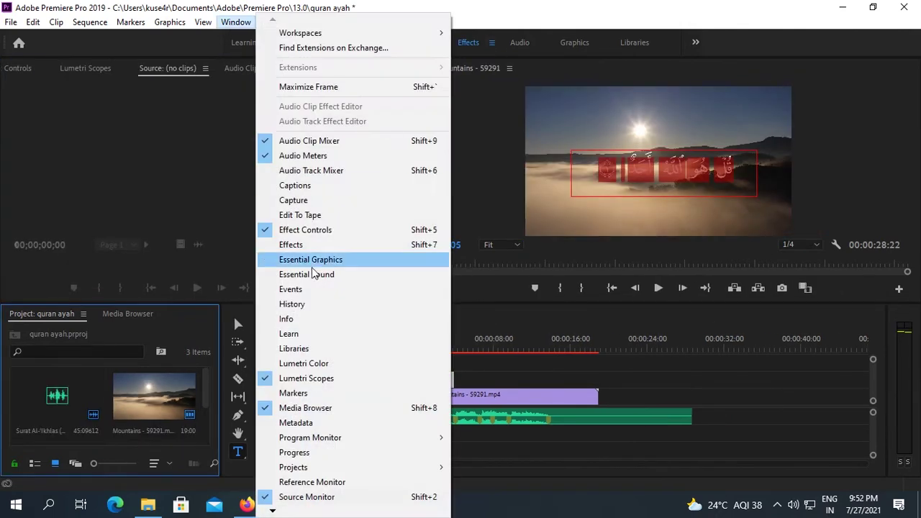
pyautogui.click(490, 292)
pyautogui.click(758, 171)
pyautogui.click(767, 198)
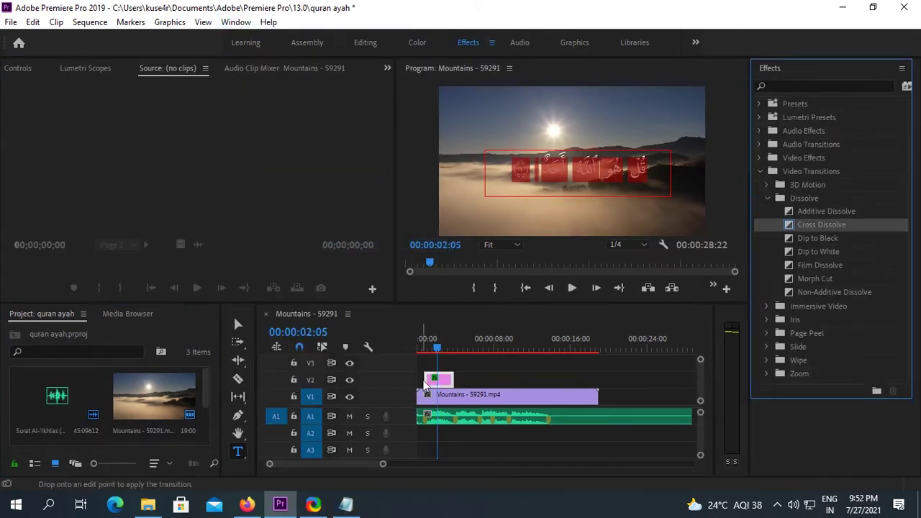
pyautogui.moveTo(799, 224); pyautogui.dragTo(432, 379)
pyautogui.click(571, 288)
# - Add a new line to the Notepad notes, then return Premiere's playhead to the start
pyautogui.click(570, 287)
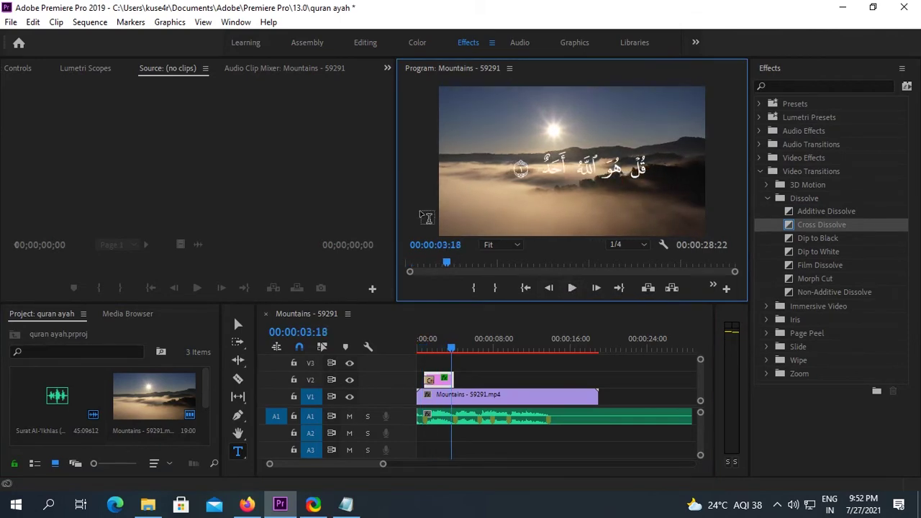
pyautogui.click(346, 504)
pyautogui.press('Return')
pyautogui.write('so like t')
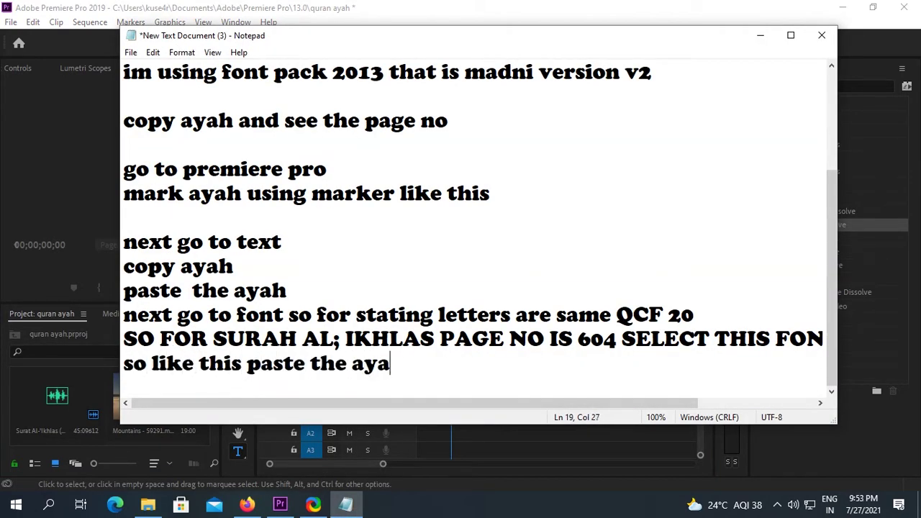
pyautogui.write('his paste the ayah')
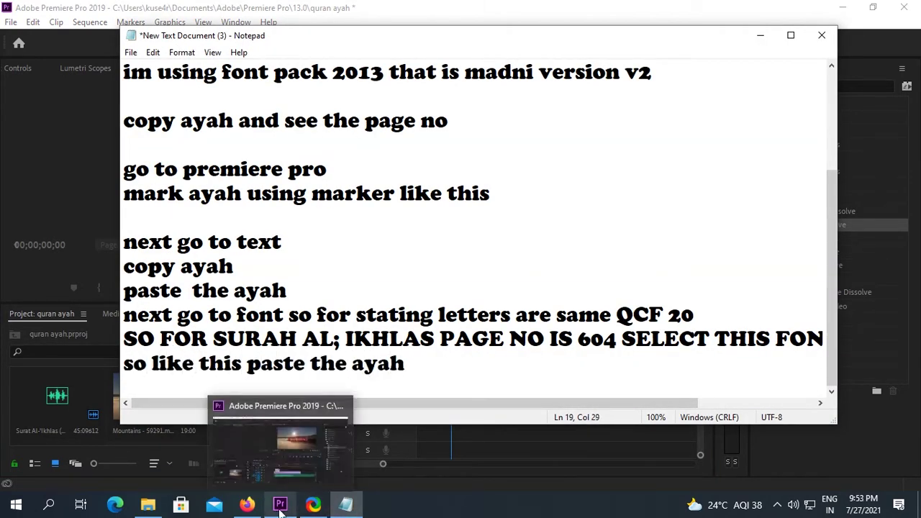
pyautogui.click(280, 505)
pyautogui.press('Home')
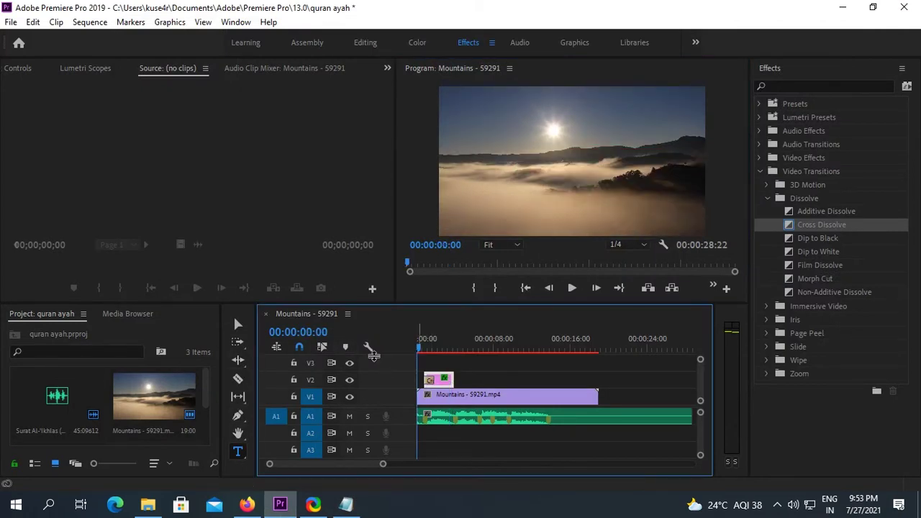
# - Play the sequence, then select the verse title clip and shift it between video tracks
pyautogui.click(571, 288)
pyautogui.press('v')
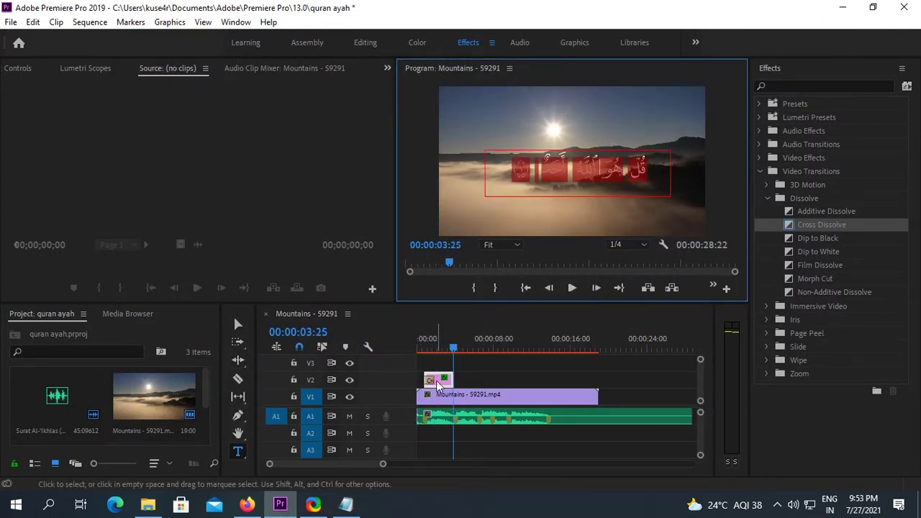
pyautogui.click(440, 381)
pyautogui.hotkey('alt', 'Up')
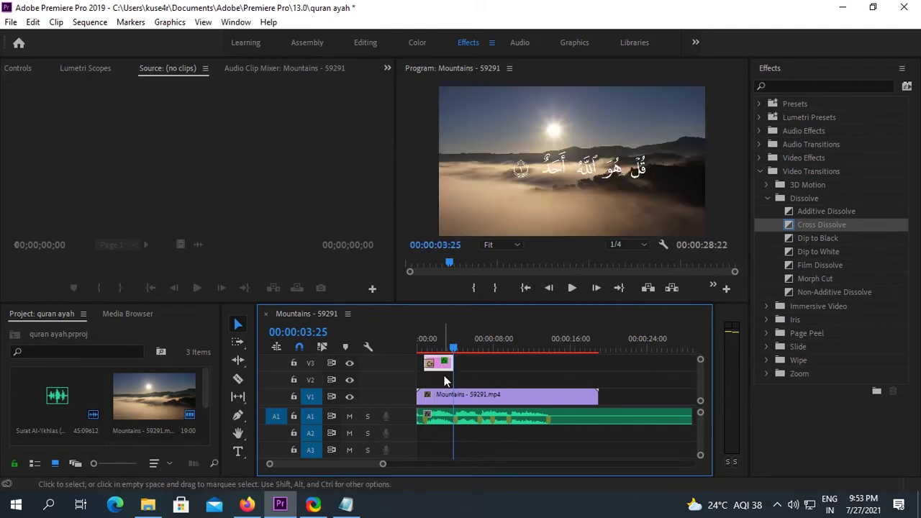
pyautogui.hotkey('alt', 'Up')
pyautogui.hotkey('alt', 'Down')
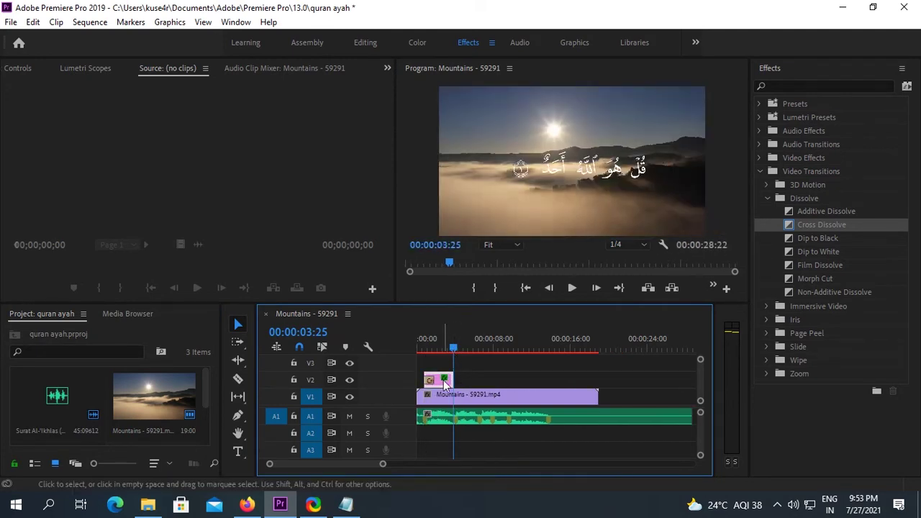
pyautogui.click(443, 380)
pyautogui.click(444, 381)
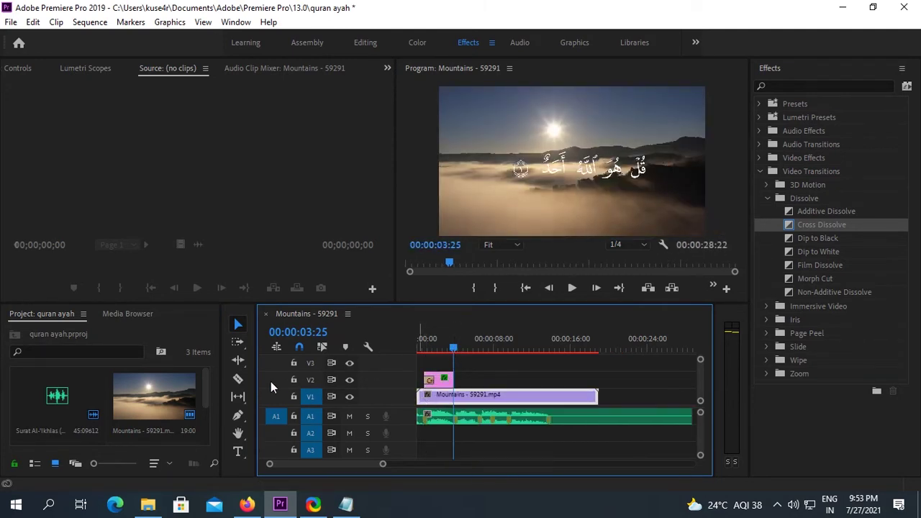
pyautogui.click(444, 381)
pyautogui.click(445, 380)
pyautogui.click(444, 380)
pyautogui.click(445, 380)
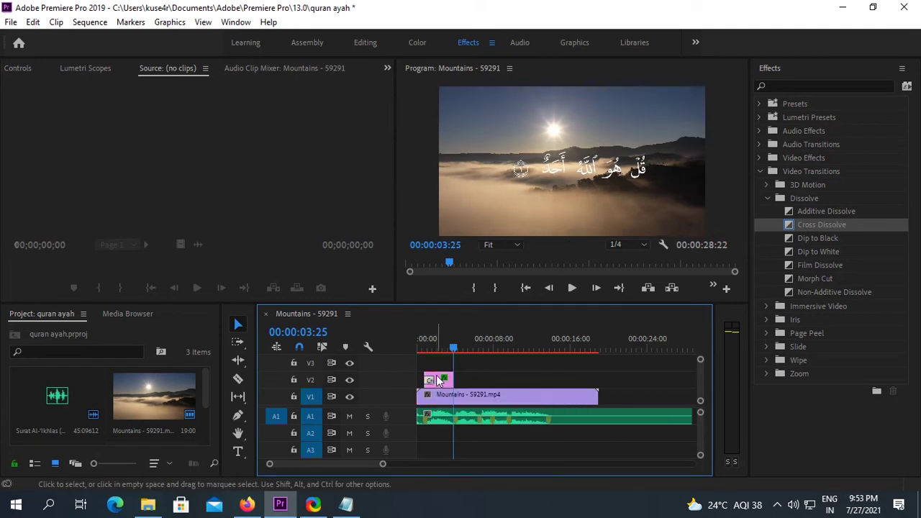
# - Copy the verse title clip, paste copies end to end, and adjust the last copy's end
pyautogui.rightClick(436, 381)
pyautogui.click(482, 39)
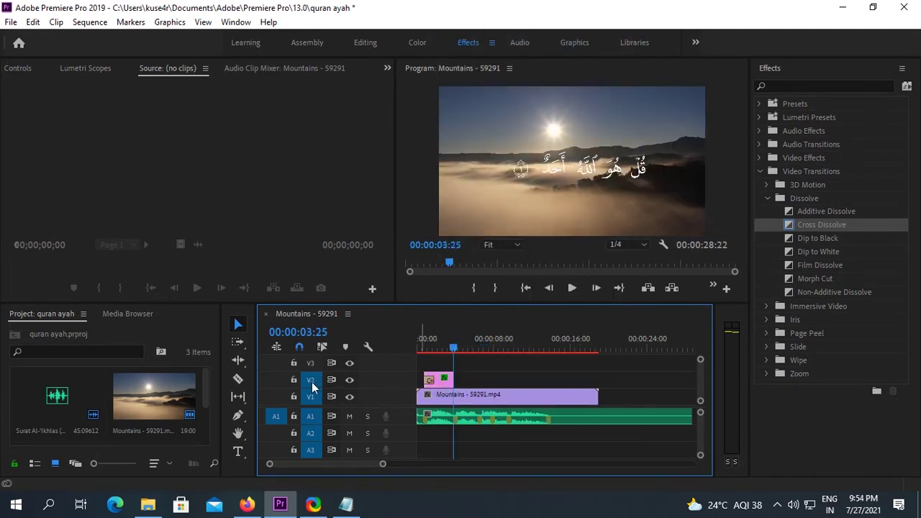
pyautogui.hotkey('ctrl', 'v')
pyautogui.hotkey('ctrl', 'v')
pyautogui.hotkey('ctrl', 'v')
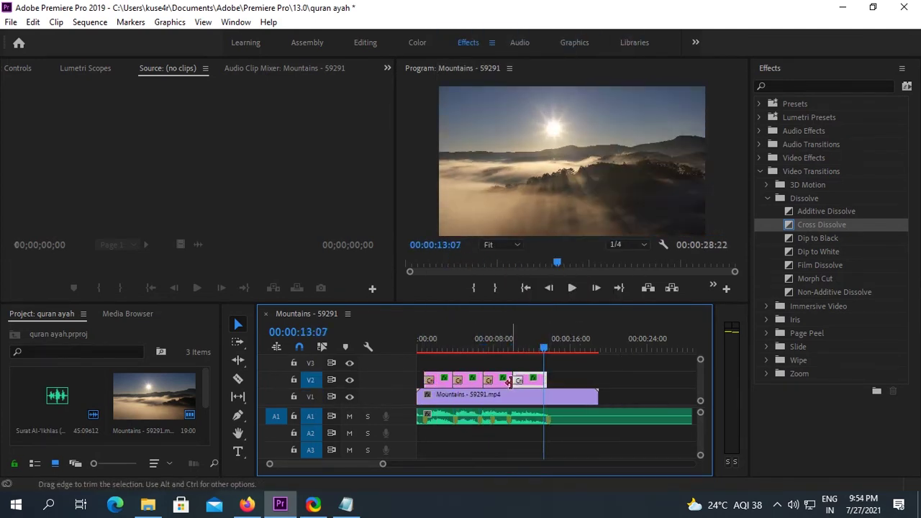
pyautogui.moveTo(479, 380); pyautogui.dragTo(527, 380)
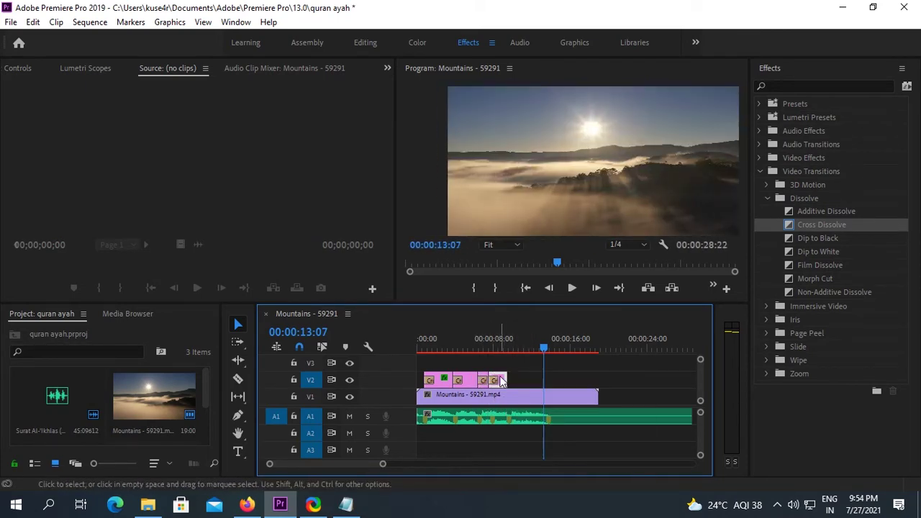
pyautogui.press('Up')
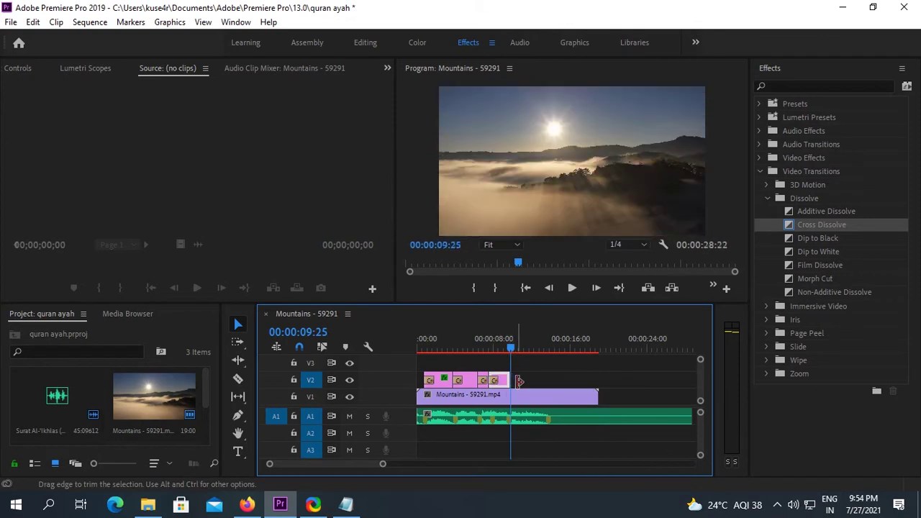
pyautogui.moveTo(515, 380); pyautogui.dragTo(547, 380)
pyautogui.click(467, 353)
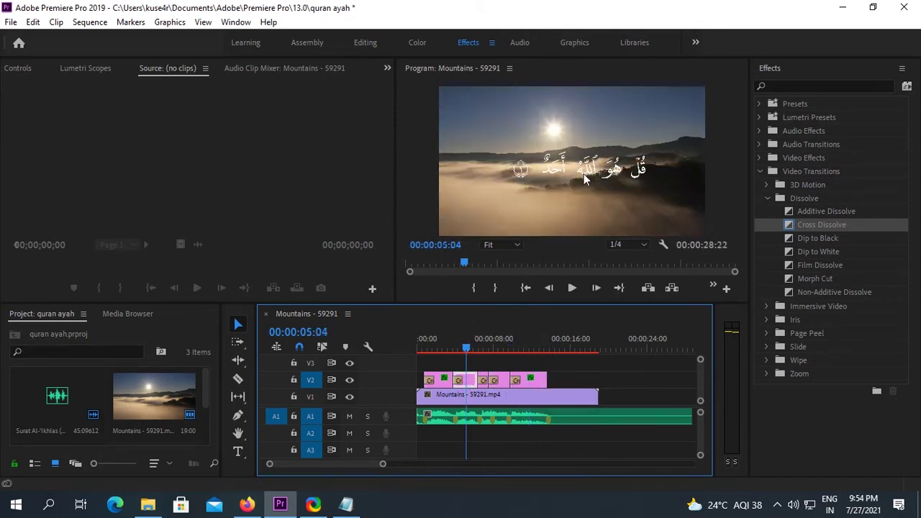
# - Copy the second verse from Quran.com and paste it into the second title
pyautogui.click(246, 505)
pyautogui.rightClick(247, 504)
pyautogui.click(496, 266)
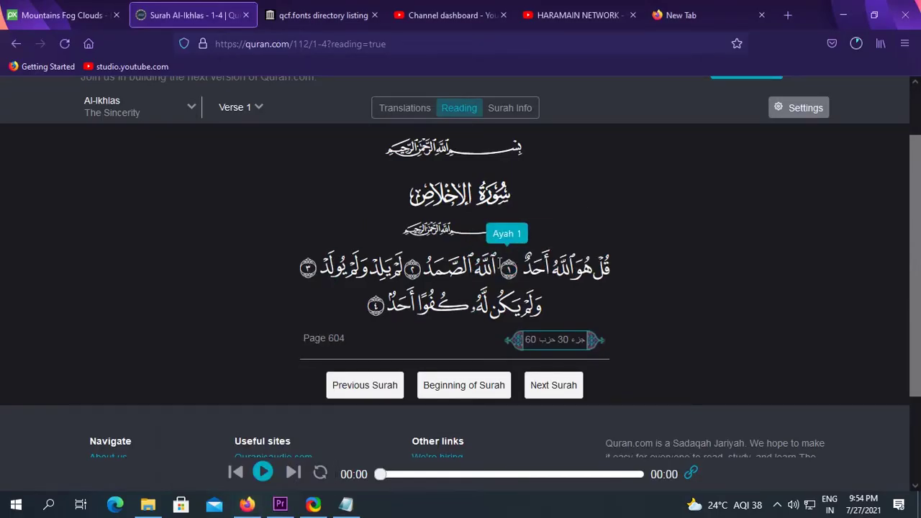
pyautogui.rightClick(407, 248)
pyautogui.press('Escape')
pyautogui.click(280, 504)
pyautogui.hotkey('ctrl', 'v')
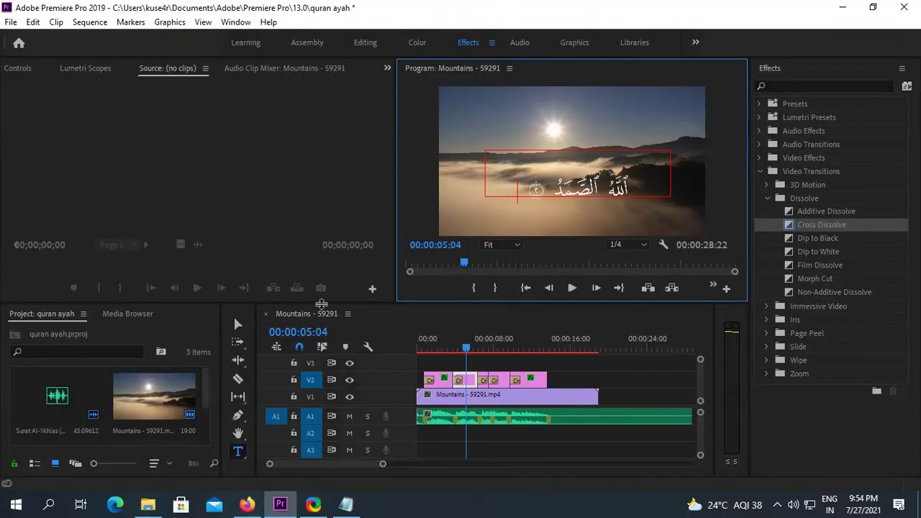
# - Shrink the second verse text and shift it left using Motion Position X
pyautogui.click(19, 68)
pyautogui.click(8, 137)
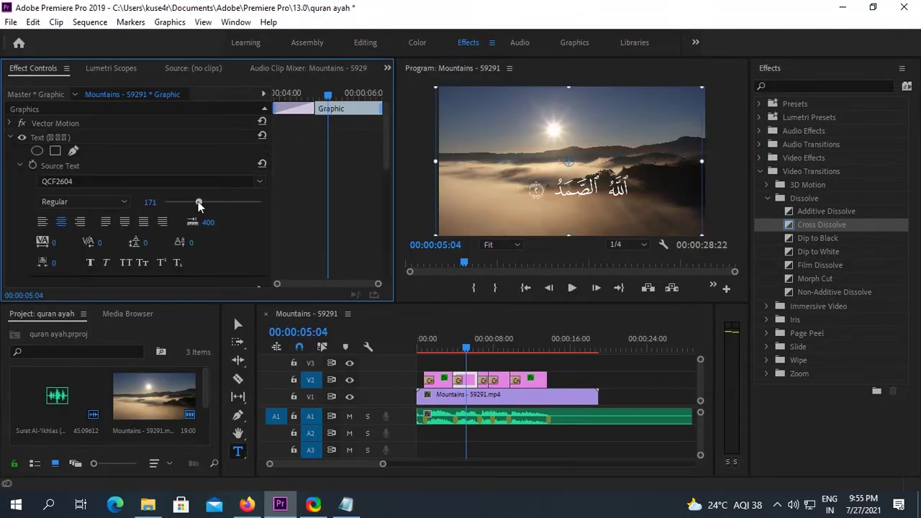
pyautogui.click(9, 137)
pyautogui.click(10, 165)
pyautogui.moveTo(571, 166); pyautogui.dragTo(567, 152)
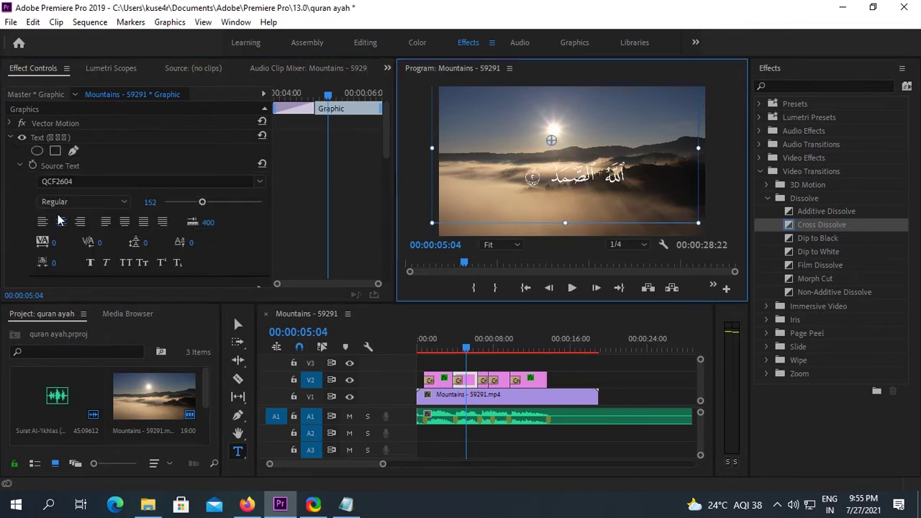
pyautogui.click(10, 137)
pyautogui.moveTo(153, 180); pyautogui.dragTo(149, 181)
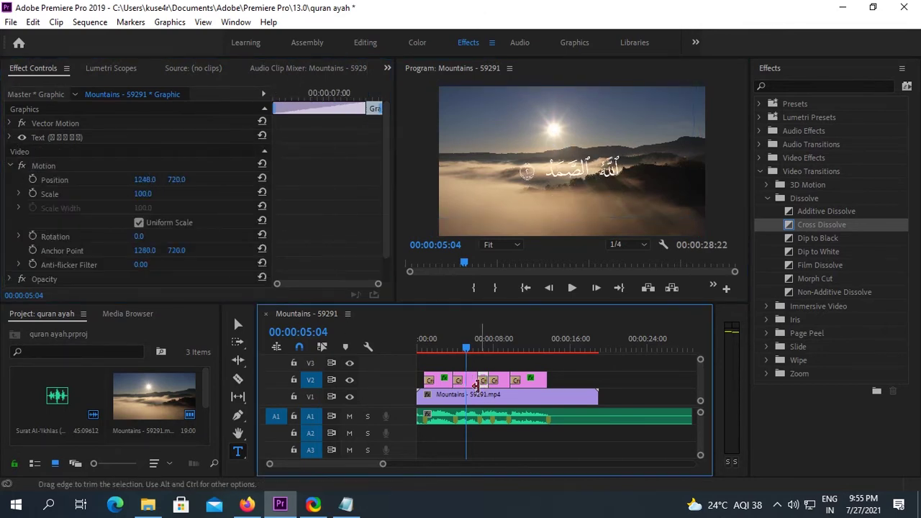
# - Paste verse three from Quran.com into the third title's text
pyautogui.click(482, 342)
pyautogui.click(573, 163)
pyautogui.hotkey('alt', 'Tab')
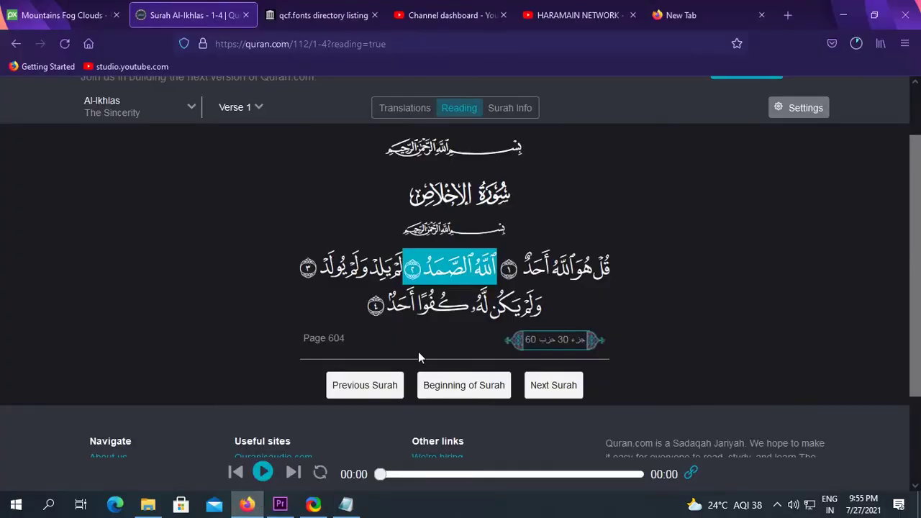
pyautogui.hotkey('alt', 'Tab')
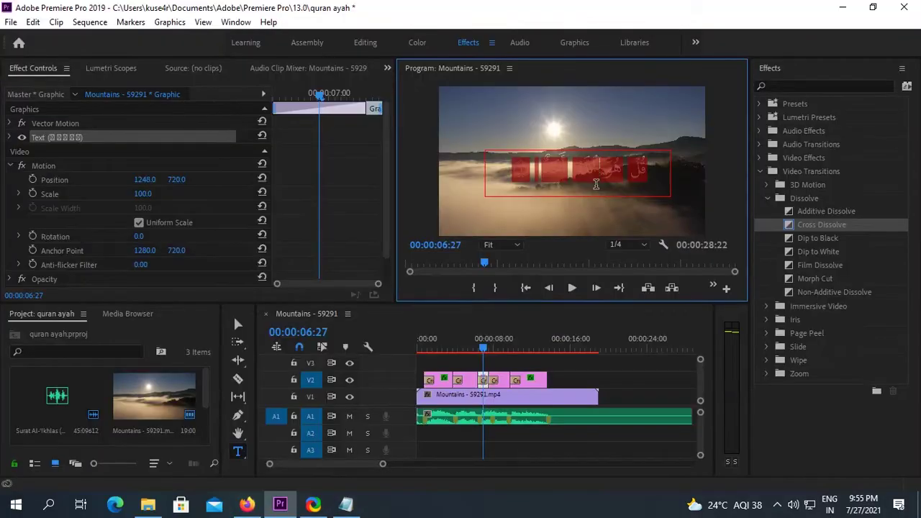
pyautogui.click(498, 343)
pyautogui.hotkey('alt', 'Tab')
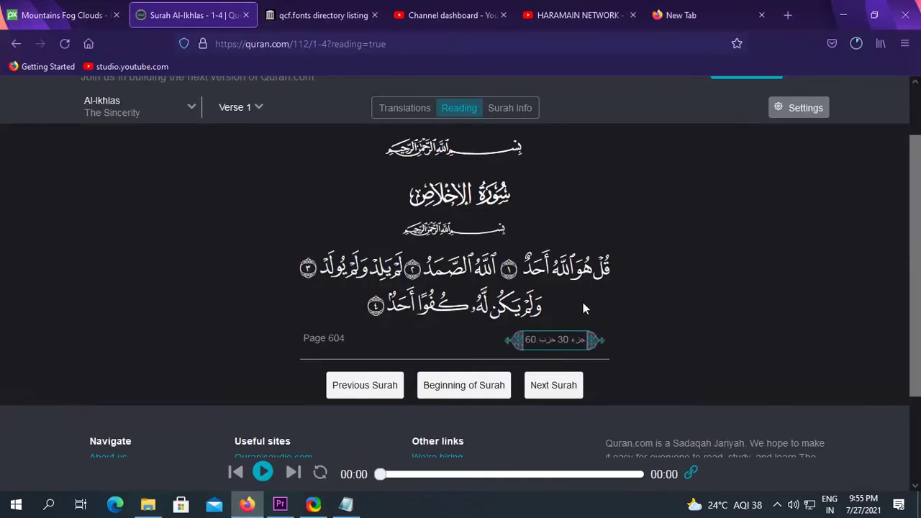
pyautogui.hotkey('alt', 'Tab')
pyautogui.press('Home')
# - Play back the titles and adjust the cut between two verse titles
pyautogui.click(573, 288)
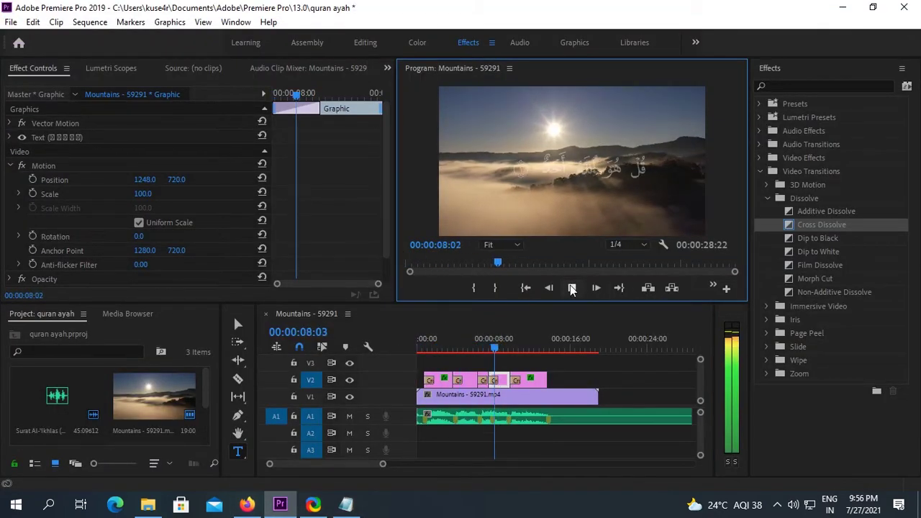
pyautogui.click(504, 381)
pyautogui.moveTo(506, 381); pyautogui.dragTo(506, 381)
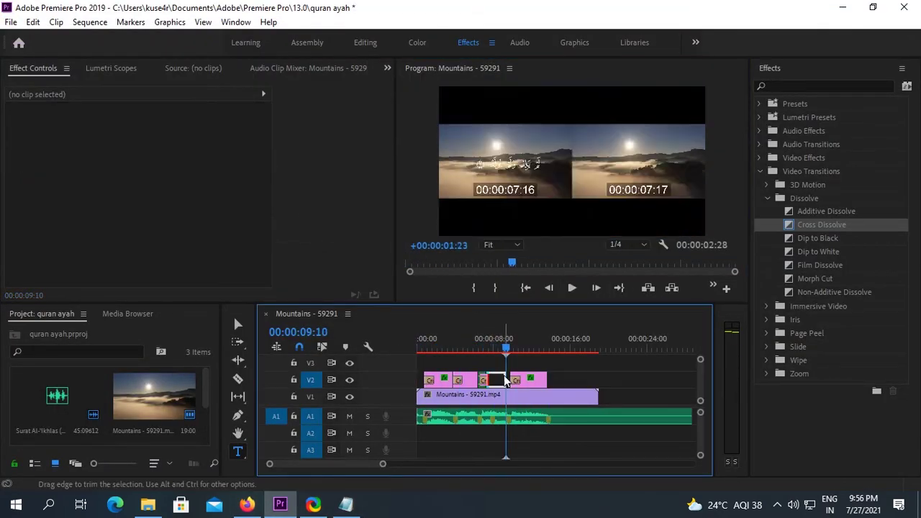
pyautogui.click(571, 287)
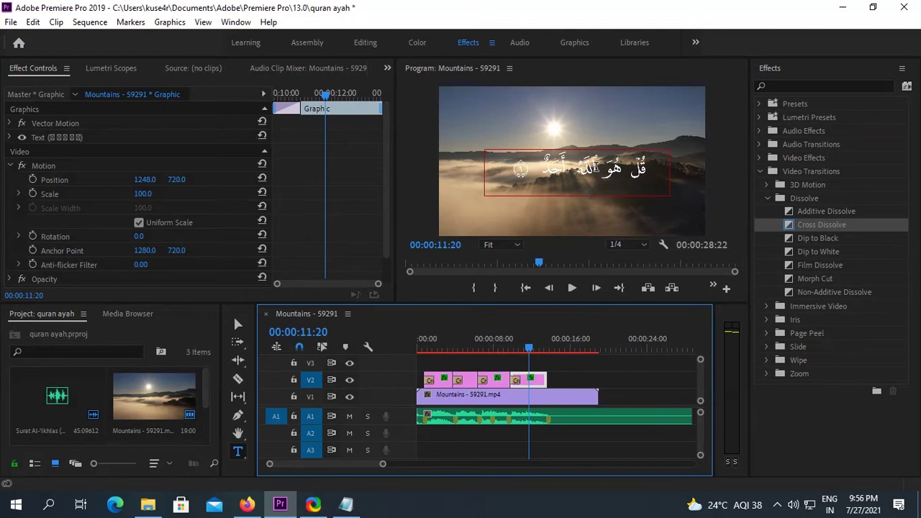
# - Replace the last title's text with the fourth verse at font size 152
pyautogui.hotkey('ctrl', 'a')
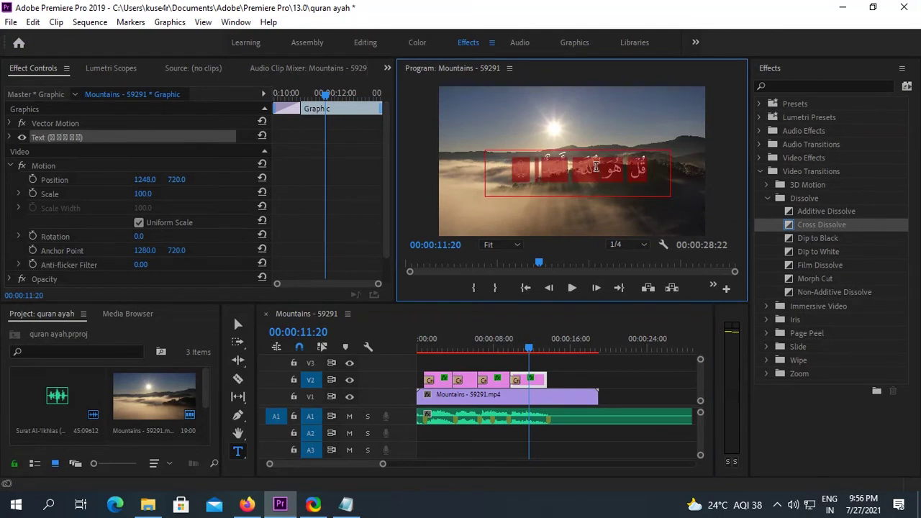
pyautogui.hotkey('ctrl', 'v')
pyautogui.click(182, 214)
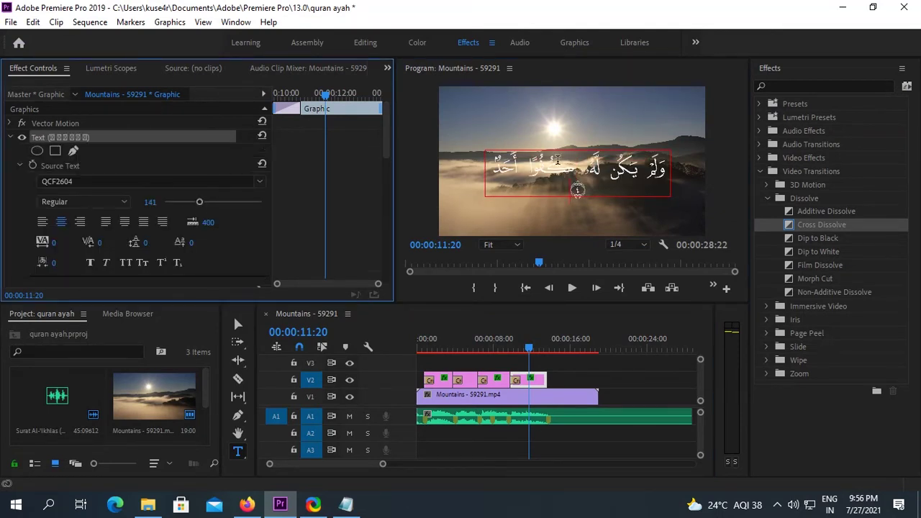
pyautogui.moveTo(208, 202); pyautogui.dragTo(202, 202)
# - Play the sequence from the start, stopping where the recitation ends
pyautogui.click(418, 348)
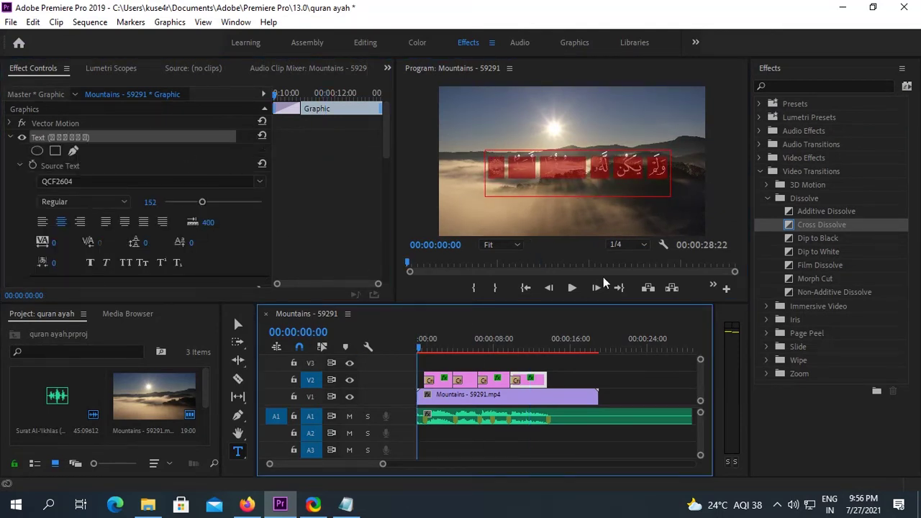
pyautogui.click(572, 288)
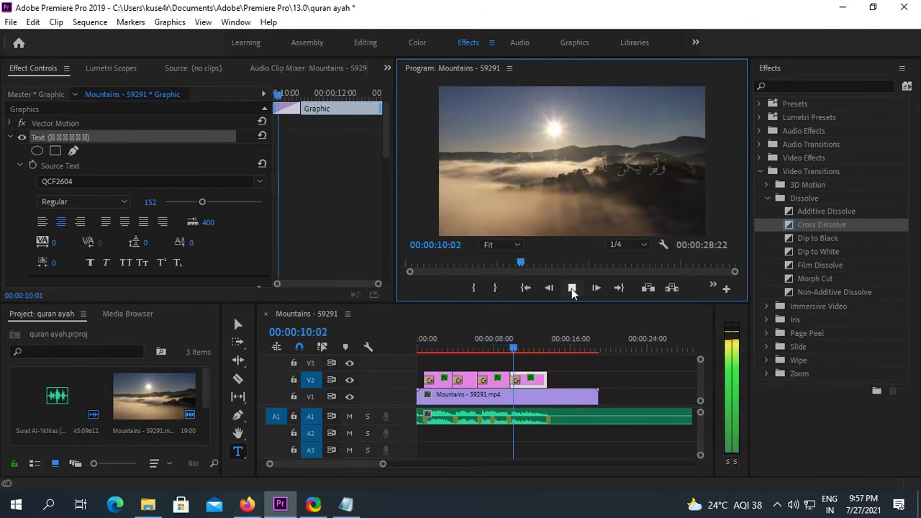
pyautogui.click(572, 287)
# - Razor all tracks at the playhead and delete the trailing video and audio pieces
pyautogui.click(573, 417)
pyautogui.press('c')
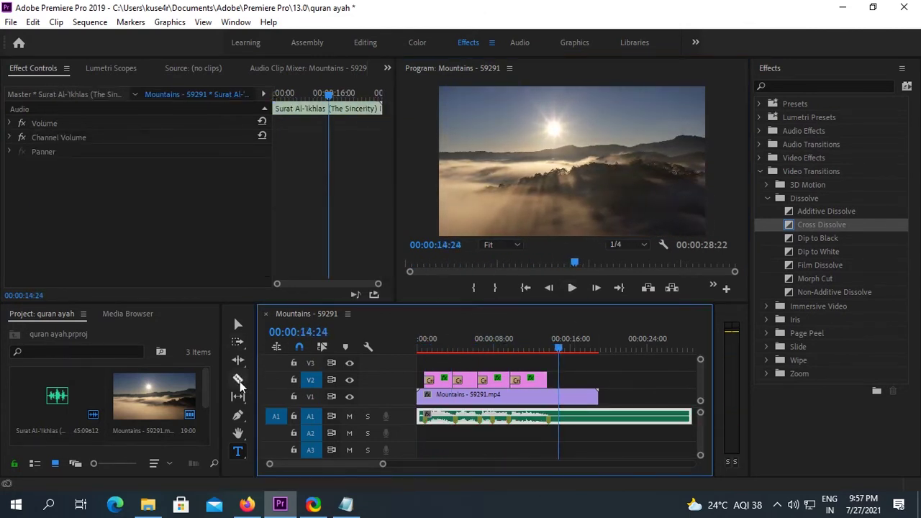
pyautogui.click(559, 416)
pyautogui.press('v')
pyautogui.press('Delete')
pyautogui.click(583, 394)
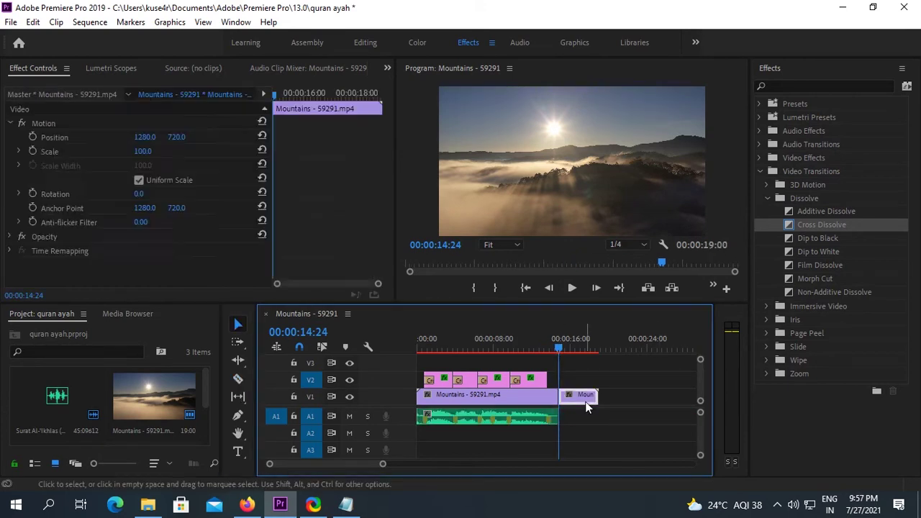
pyautogui.press('Delete')
# - Drag a Cross Dissolve onto the start of the mountain clip
pyautogui.press('Home')
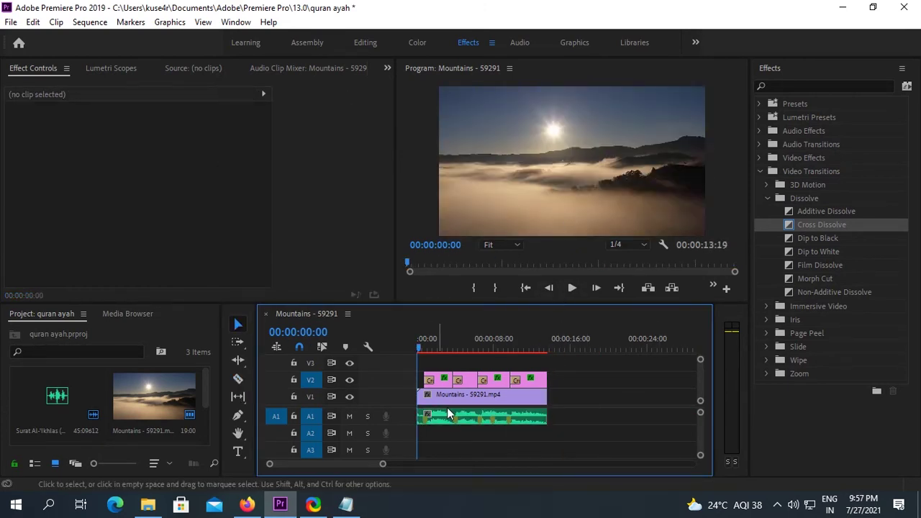
pyautogui.click(446, 396)
pyautogui.moveTo(821, 224); pyautogui.dragTo(432, 396)
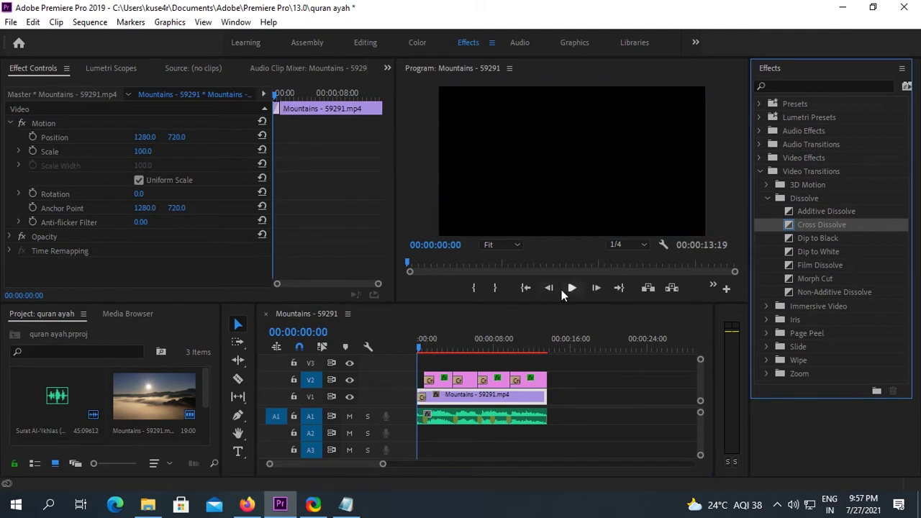
# - Check the opening fade and apply the Lumetri Cinematic '2 Strip' preset to the mountain clip
pyautogui.click(571, 288)
pyautogui.click(571, 288)
pyautogui.click(760, 171)
pyautogui.click(759, 118)
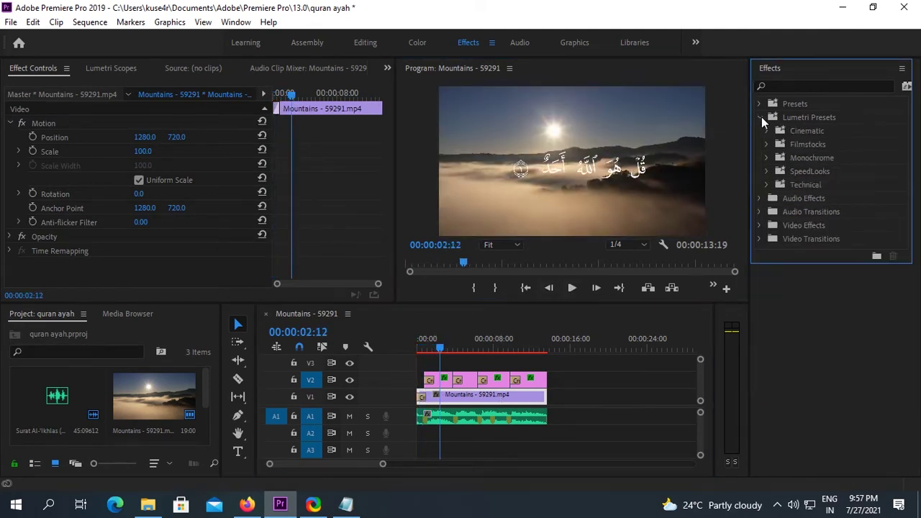
pyautogui.click(767, 131)
pyautogui.doubleClick(807, 143)
# - Darken the fog clip in Basic Correction: exposure -0.8, neutral temperature, shadows -62
pyautogui.click(11, 123)
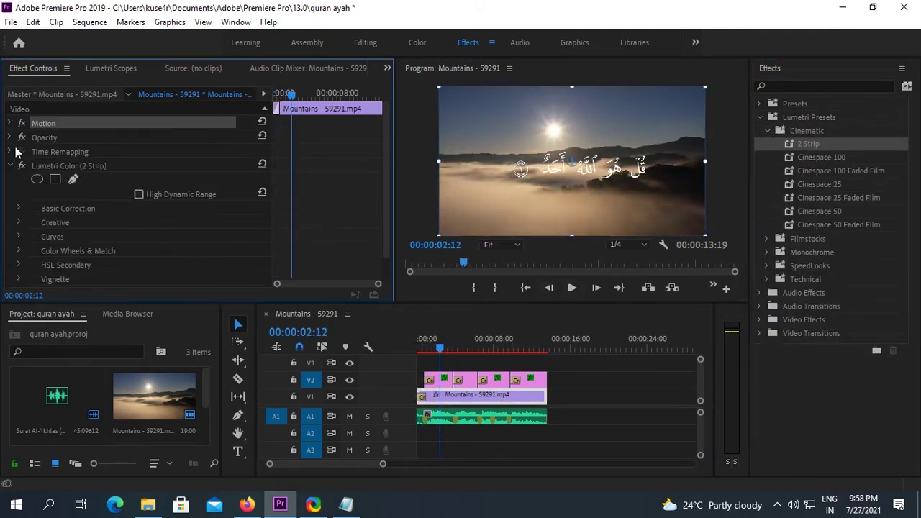
pyautogui.scroll(-1, 108, 202)
pyautogui.click(20, 180)
pyautogui.scroll(-2, 165, 236)
pyautogui.click(201, 155)
pyautogui.scroll(-3, 194, 156)
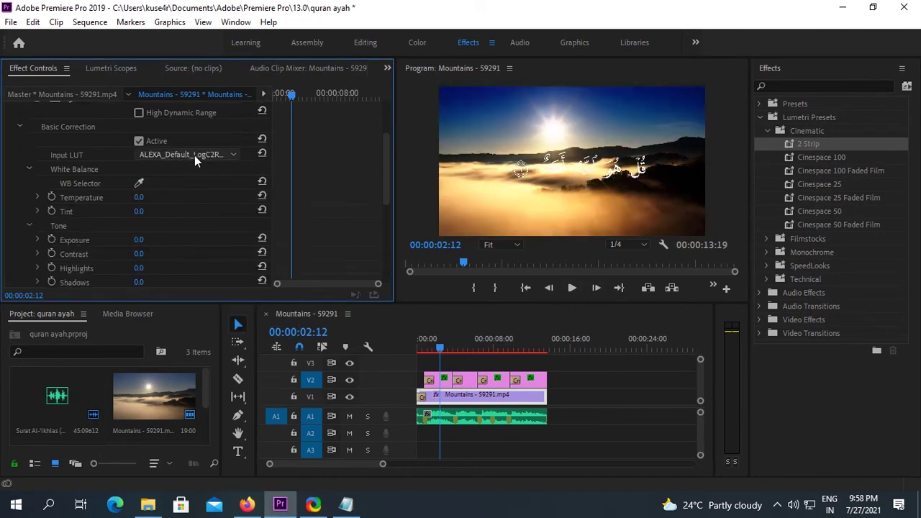
pyautogui.scroll(-7, 194, 155)
pyautogui.scroll(10, 187, 156)
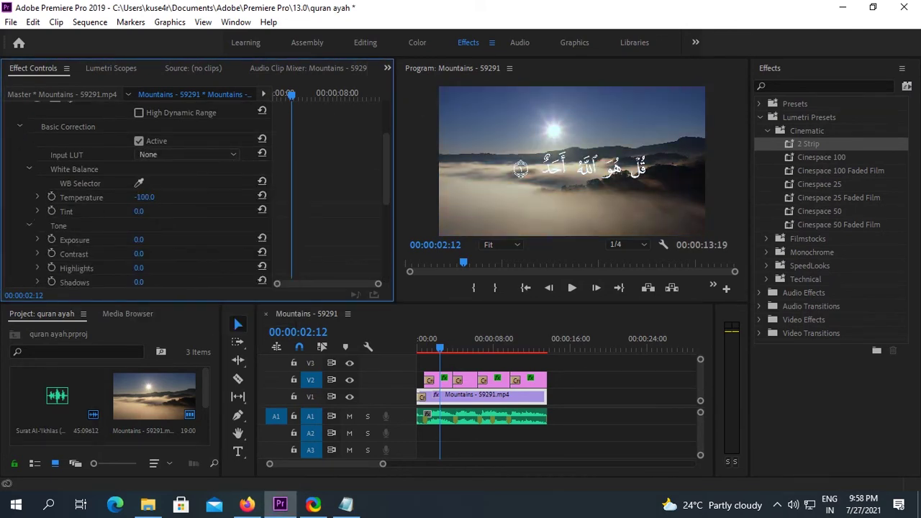
pyautogui.scroll(-1, 151, 202)
pyautogui.moveTo(151, 201); pyautogui.dragTo(263, 157)
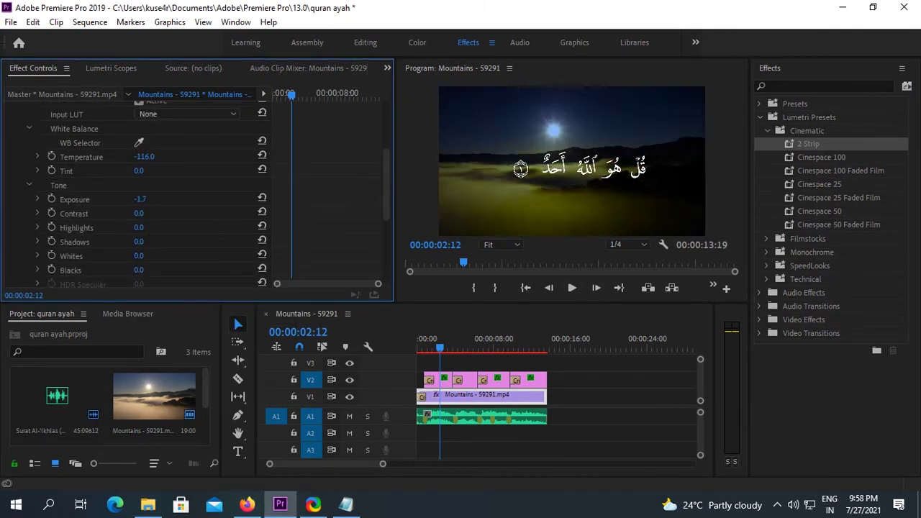
pyautogui.click(263, 155)
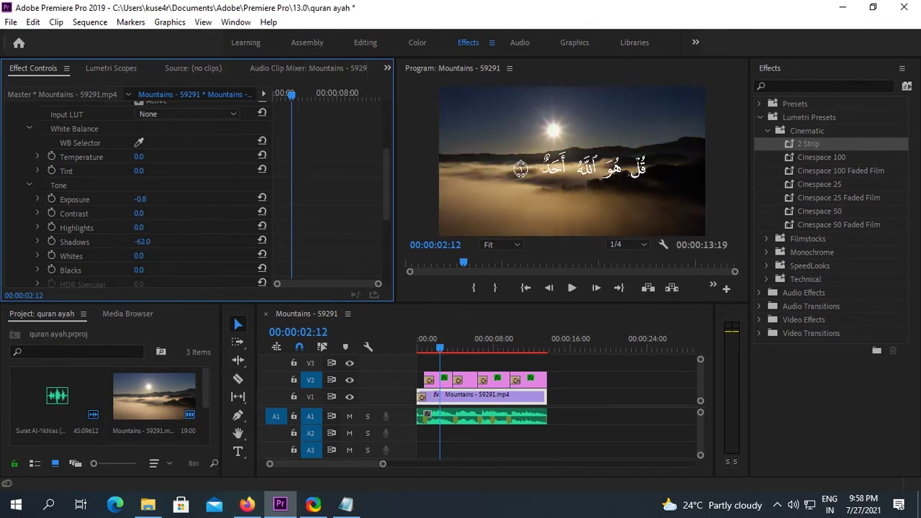
pyautogui.moveTo(142, 242); pyautogui.dragTo(137, 241)
# - Show verse-by-verse translations on Quran.com and select verse one's English translation
pyautogui.click(564, 180)
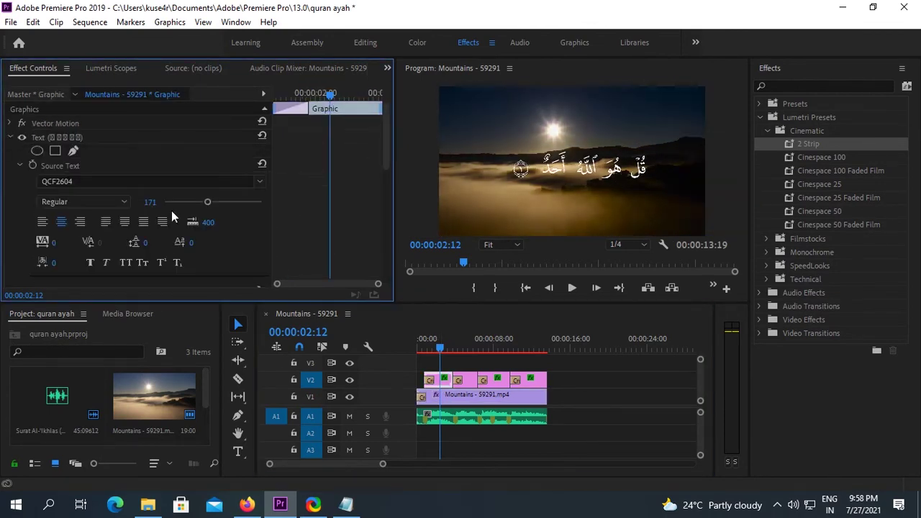
pyautogui.scroll(-5, 171, 216)
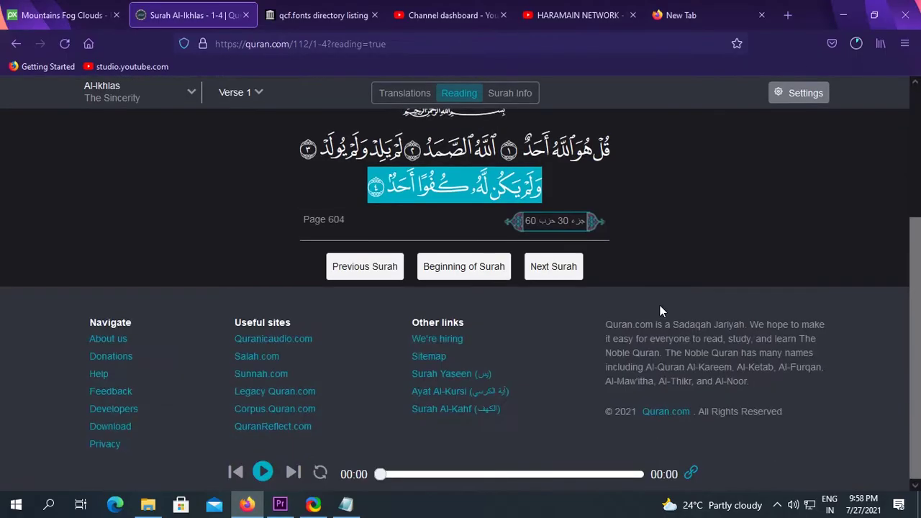
pyautogui.click(405, 92)
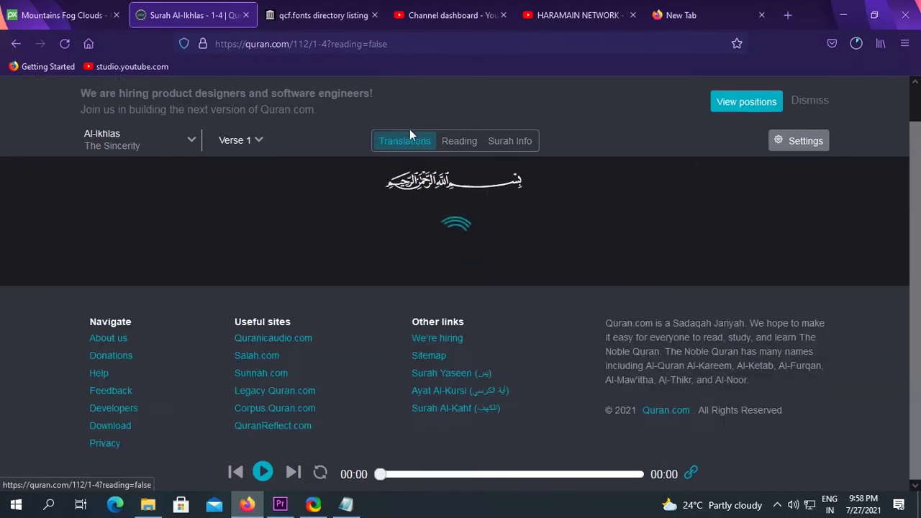
pyautogui.moveTo(305, 263); pyautogui.dragTo(141, 257)
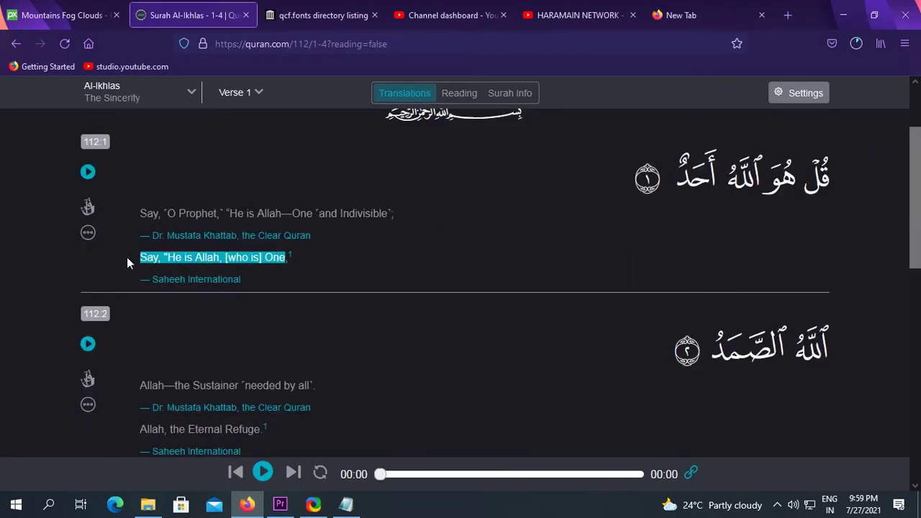
# - Copy the verse one English translation and paste it into a new text box on track V3
pyautogui.rightClick(148, 254)
pyautogui.click(173, 264)
pyautogui.click(280, 505)
pyautogui.moveTo(441, 351); pyautogui.dragTo(424, 351)
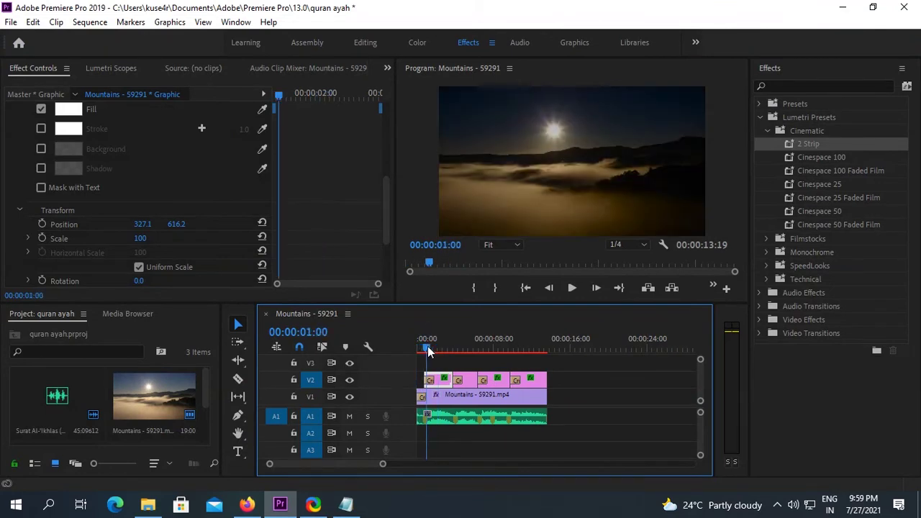
pyautogui.click(238, 451)
pyautogui.moveTo(483, 112); pyautogui.dragTo(678, 145)
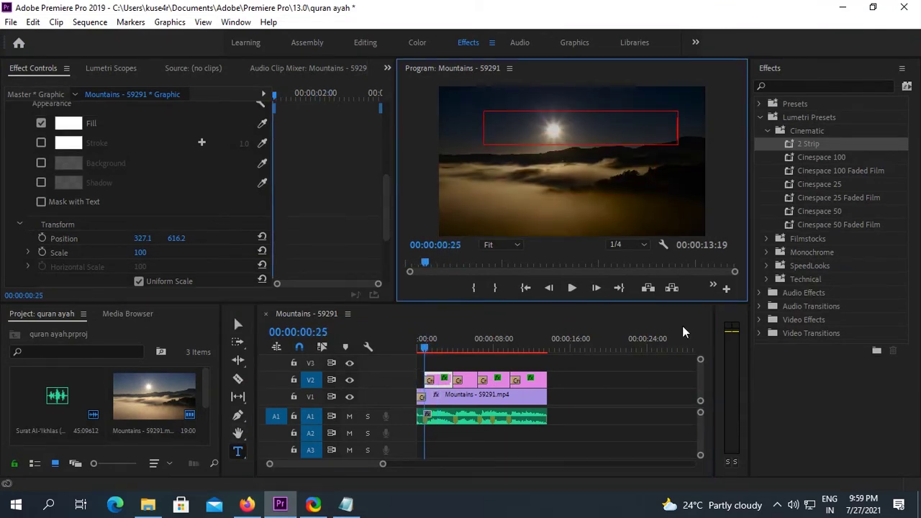
pyautogui.click(515, 331)
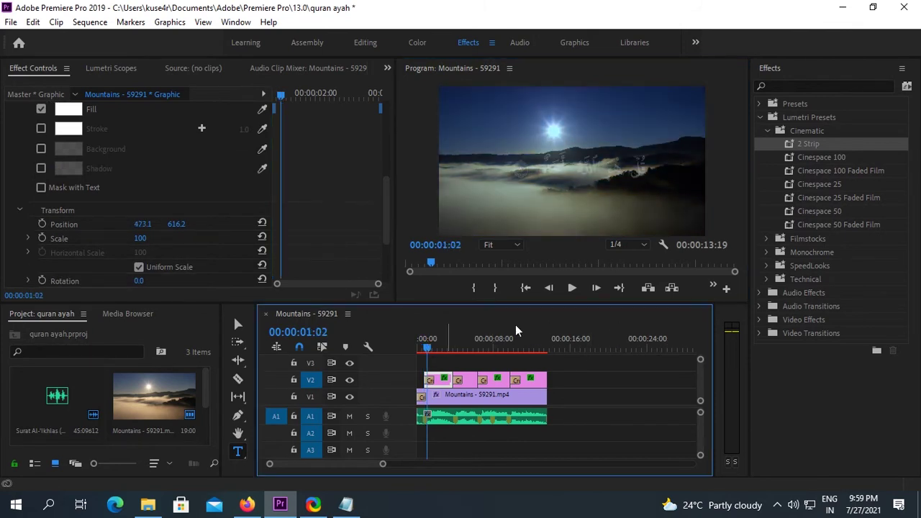
pyautogui.moveTo(423, 348); pyautogui.dragTo(423, 350)
pyautogui.click(310, 363)
pyautogui.moveTo(490, 147); pyautogui.dragTo(673, 180)
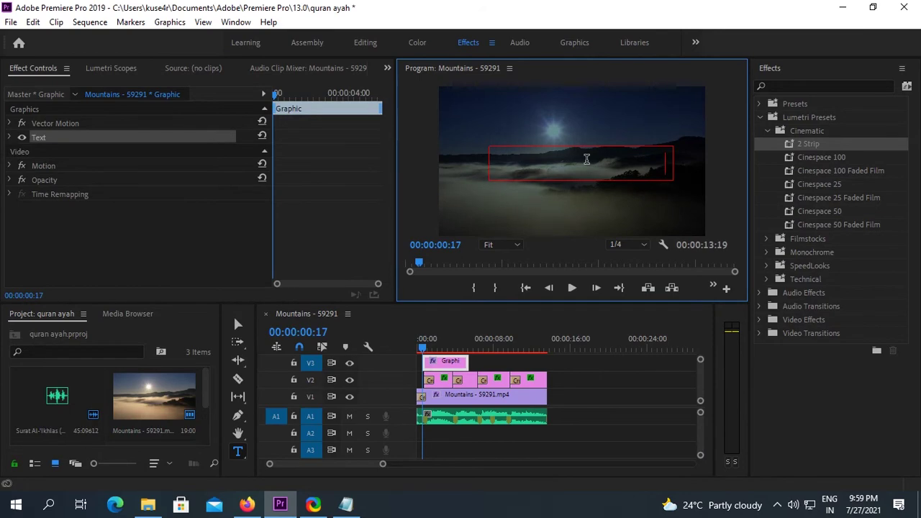
pyautogui.hotkey('ctrl', 'v')
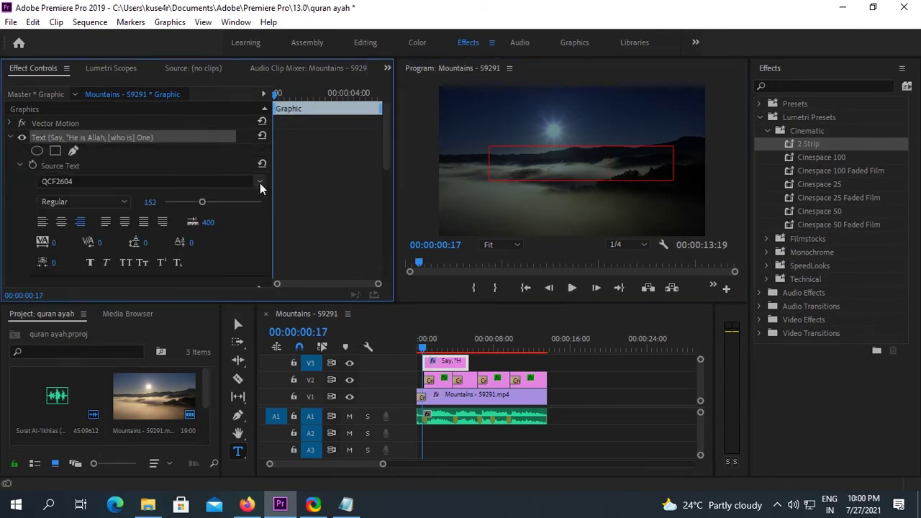
# - Set the translation title to Segoe UI Symbol, centre-aligned, with size reduced to 114
pyautogui.click(72, 181)
pyautogui.scroll(-10, 162, 317)
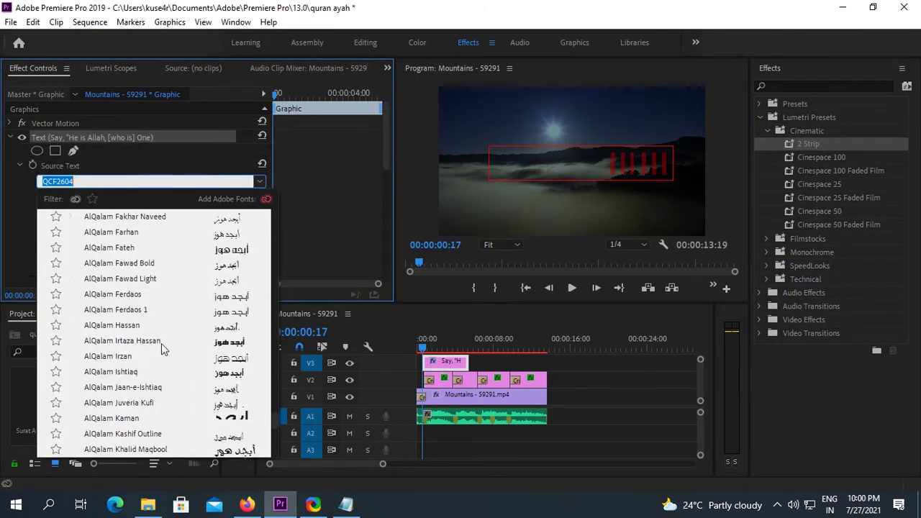
pyautogui.scroll(-10, 161, 343)
pyautogui.scroll(-3, 161, 348)
pyautogui.scroll(5, 183, 326)
pyautogui.scroll(5, 183, 326)
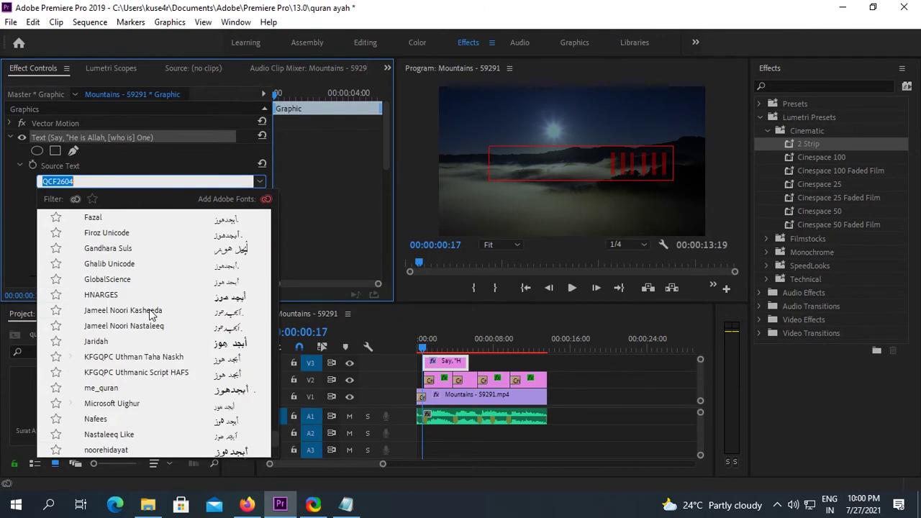
pyautogui.scroll(5, 95, 312)
pyautogui.scroll(-15, 98, 312)
pyautogui.scroll(-10, 98, 312)
pyautogui.scroll(3, 115, 244)
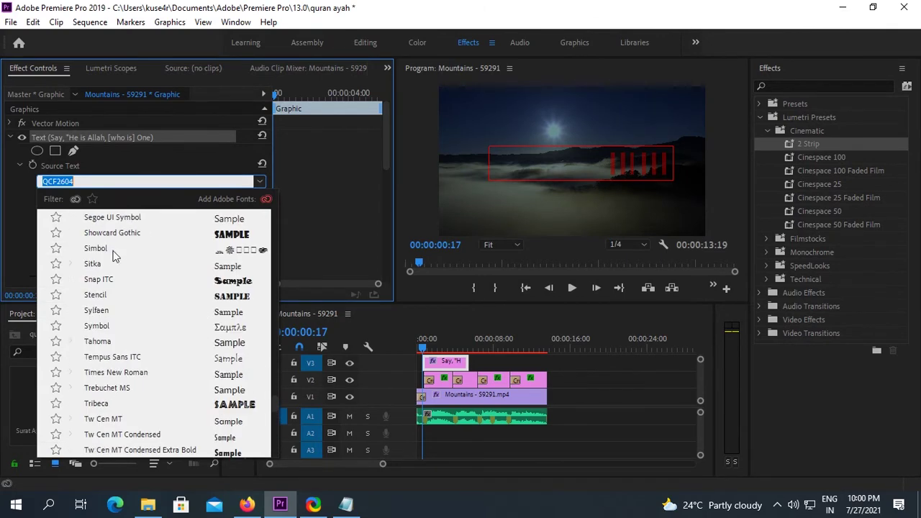
pyautogui.scroll(5, 142, 266)
pyautogui.scroll(-2, 141, 265)
pyautogui.click(226, 353)
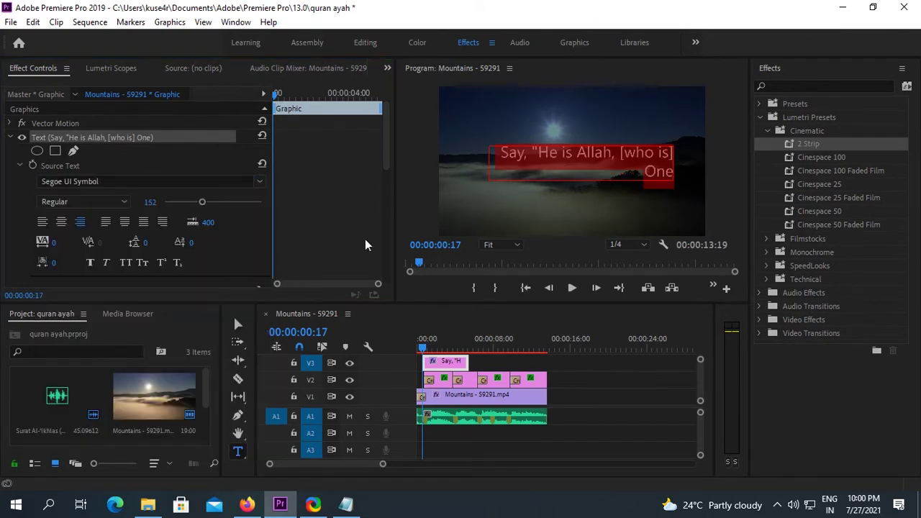
pyautogui.click(65, 225)
pyautogui.moveTo(202, 202); pyautogui.dragTo(192, 202)
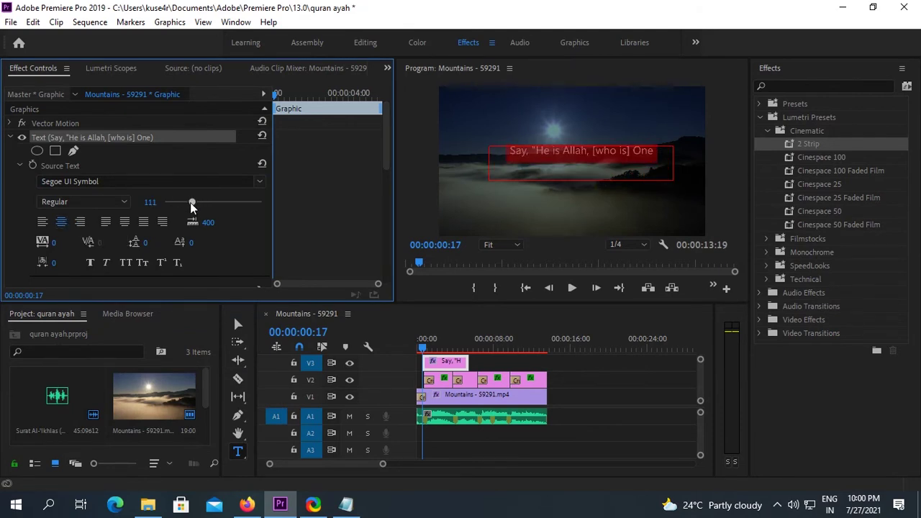
pyautogui.moveTo(464, 361); pyautogui.dragTo(451, 360)
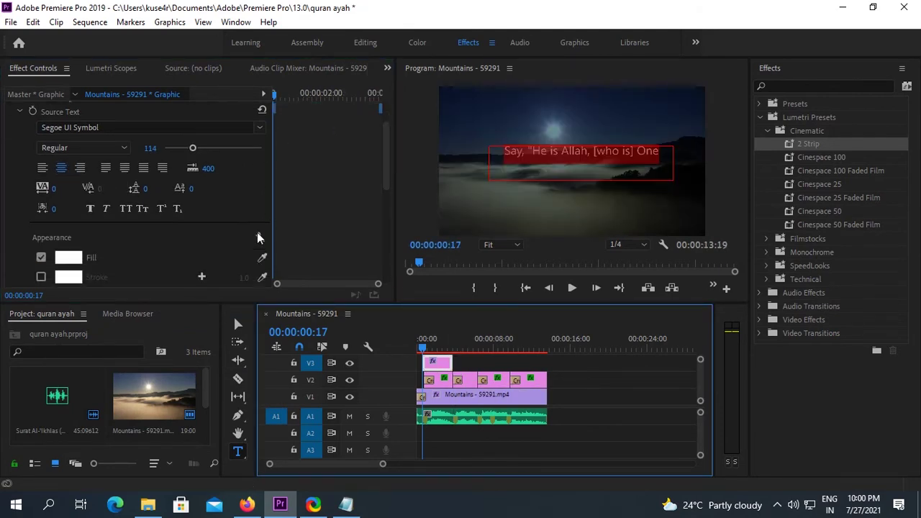
# - Place the translation under the verse, raise its Position Y slightly, and preview playback
pyautogui.scroll(-5, 97, 226)
pyautogui.moveTo(177, 169); pyautogui.dragTo(345, 170)
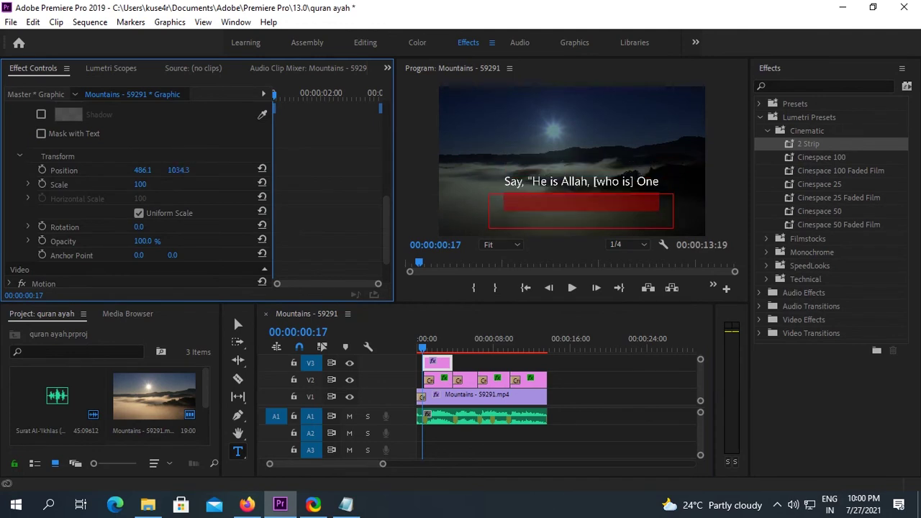
pyautogui.click(432, 342)
pyautogui.click(311, 94)
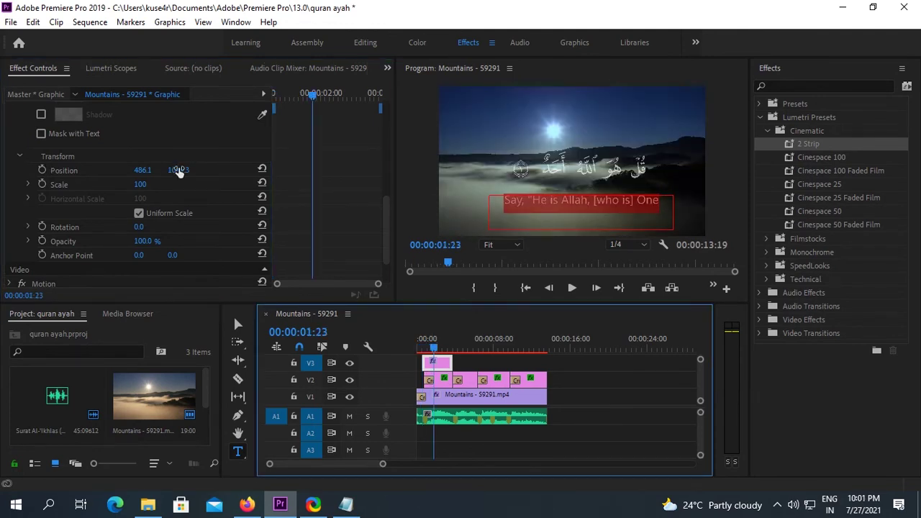
pyautogui.moveTo(581, 201); pyautogui.dragTo(581, 190)
pyautogui.click(571, 288)
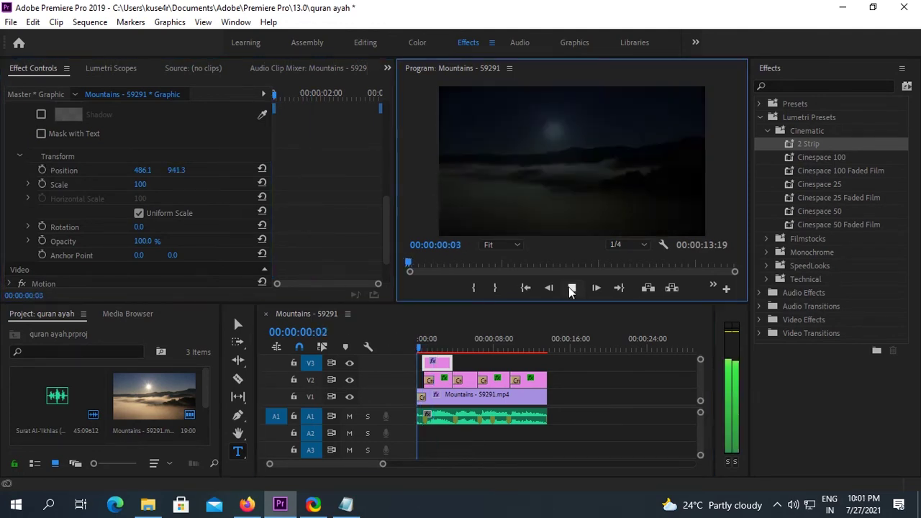
pyautogui.click(571, 287)
# - Copy the V3 title clip, paste copies after the playhead, and trim each to its verse
pyautogui.click(455, 351)
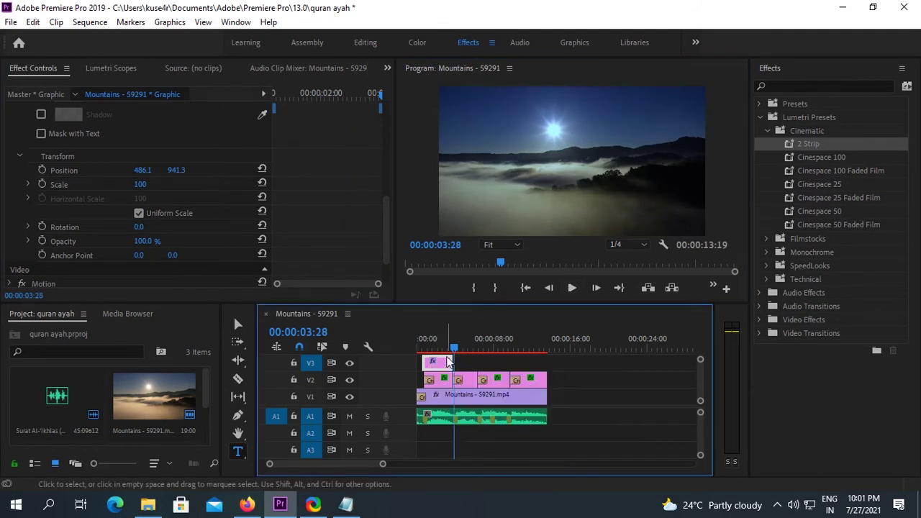
pyautogui.hotkey('ctrl', 'v')
pyautogui.hotkey('ctrl', 'v')
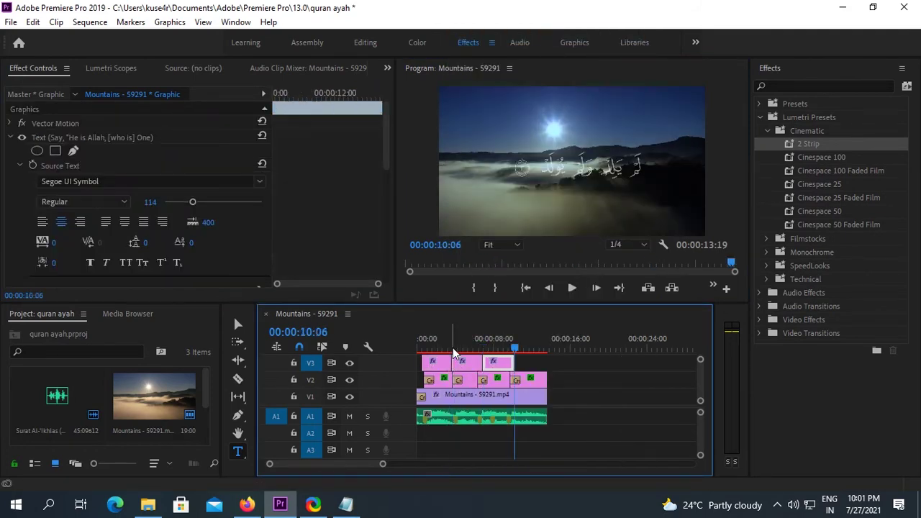
pyautogui.hotkey('ctrl', 'v')
pyautogui.moveTo(476, 363); pyautogui.dragTo(544, 361)
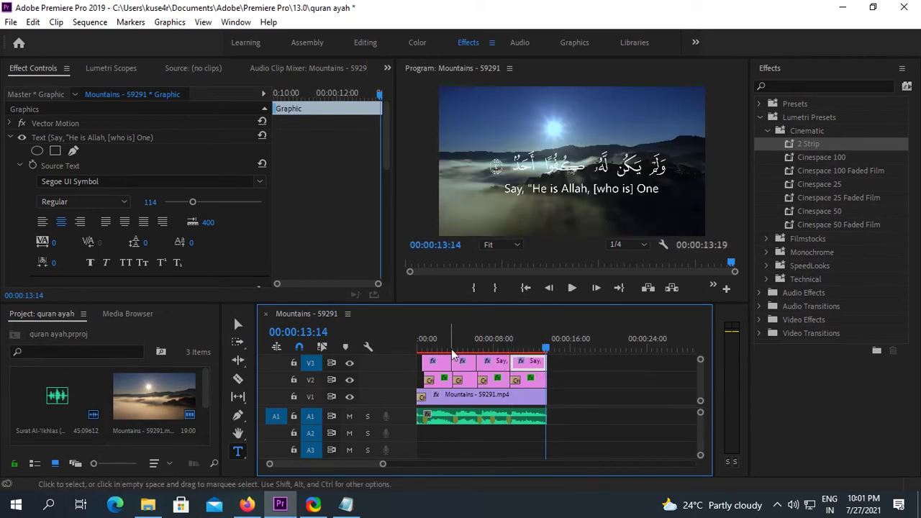
pyautogui.click(766, 117)
pyautogui.click(759, 171)
pyautogui.click(767, 198)
# - Add a Cross Dissolve between the V3 titles and replace the second title with verse 2's translation
pyautogui.moveTo(820, 225)
pyautogui.mouseDown()
pyautogui.moveTo(461, 371)
pyautogui.moveTo(468, 363)
pyautogui.mouseUp()
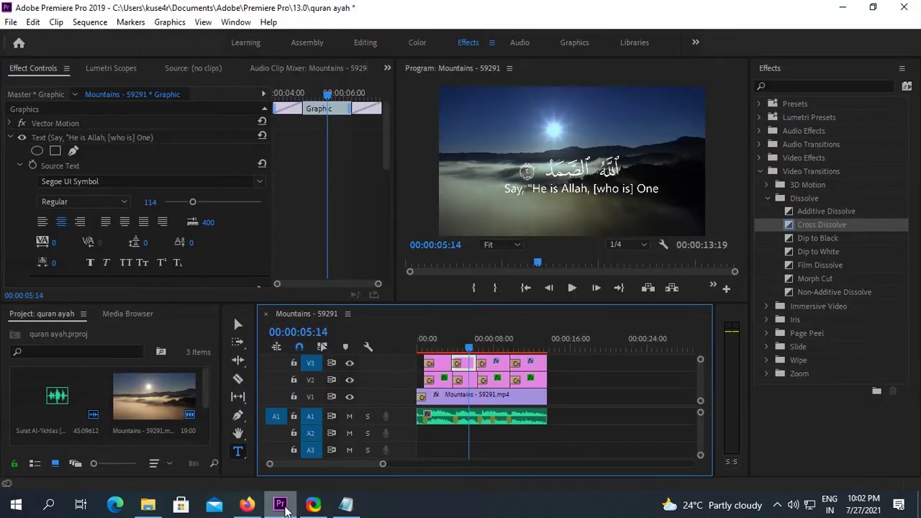
pyautogui.click(611, 191)
pyautogui.hotkey('ctrl', 'a')
pyautogui.press('BackSpace')
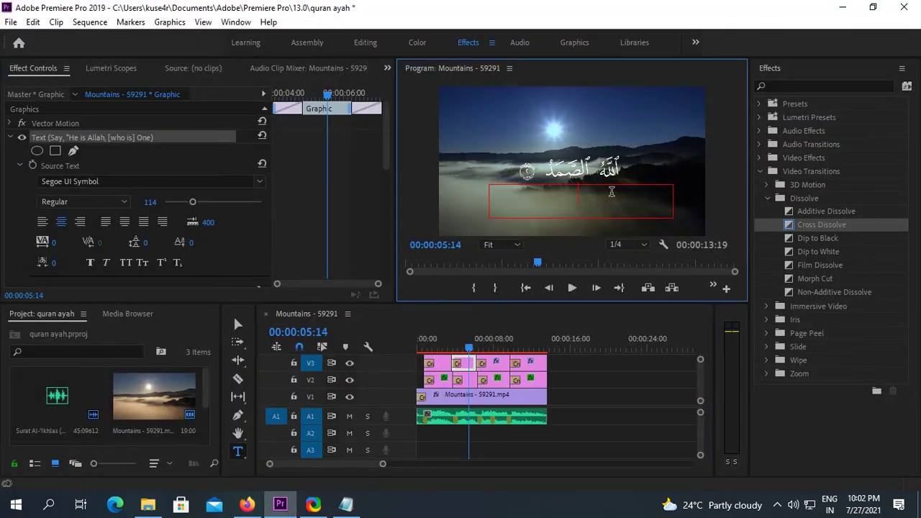
pyautogui.hotkey('ctrl', 'v')
# - Copy verse 3's translation 'He neither begets nor is born' from quran.com and clear the third title's text
pyautogui.hotkey('alt', 'Tab')
pyautogui.scroll(-3, 367, 324)
pyautogui.moveTo(279, 257); pyautogui.dragTo(172, 262)
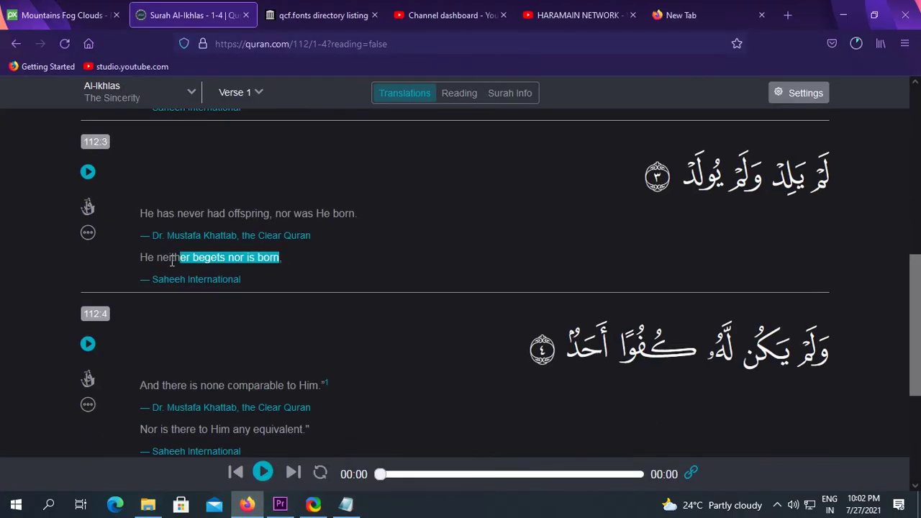
pyautogui.hotkey('ctrl', 'c')
pyautogui.hotkey('alt', 'Tab')
pyautogui.hotkey('ctrl', 'z')
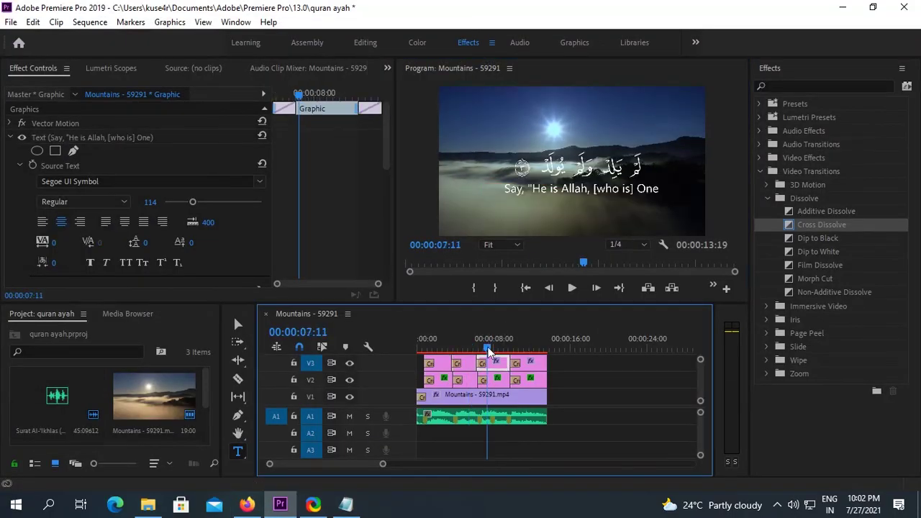
pyautogui.click(618, 190)
pyautogui.hotkey('ctrl', 'a')
pyautogui.press('BackSpace')
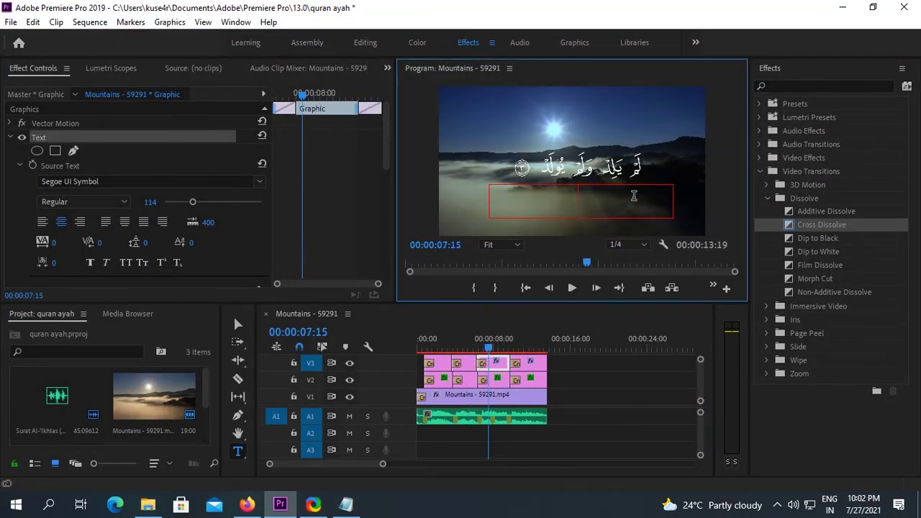
pyautogui.hotkey('alt', 'Tab')
# - Replace the last title's text with verse 4's translation 'Nor is there to Him any equivalent'
pyautogui.scroll(-3, 460, 288)
pyautogui.moveTo(309, 292); pyautogui.dragTo(174, 301)
pyautogui.hotkey('ctrl', 'c')
pyautogui.hotkey('alt', 'Tab')
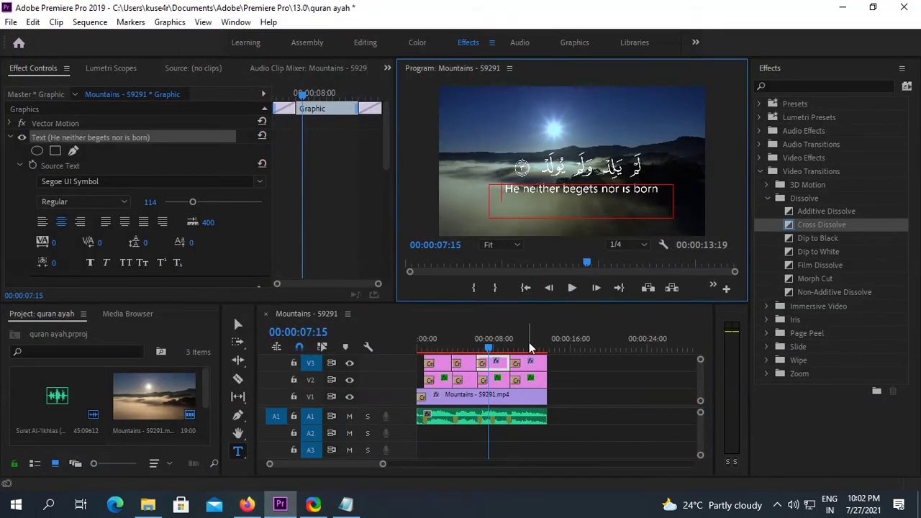
pyautogui.click(541, 366)
pyautogui.click(581, 188)
pyautogui.hotkey('ctrl', 'a')
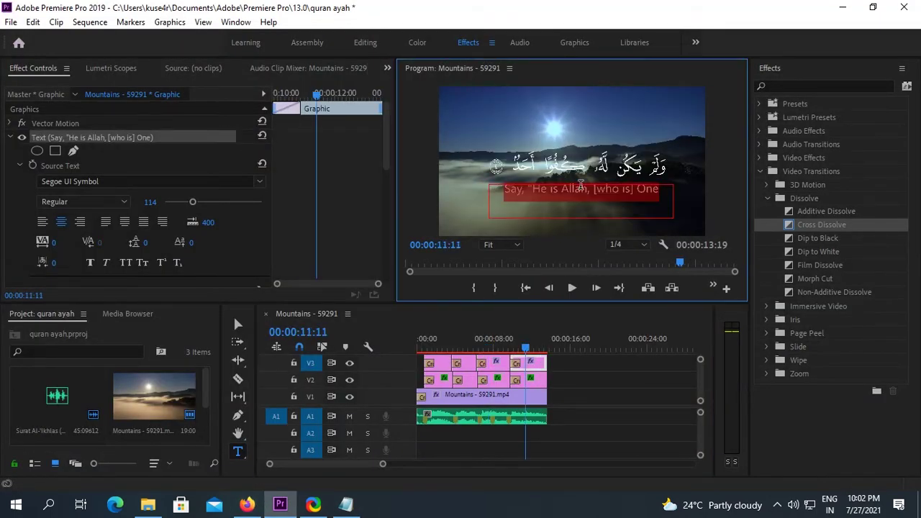
pyautogui.press('BackSpace')
pyautogui.hotkey('ctrl', 'v')
pyautogui.click(419, 338)
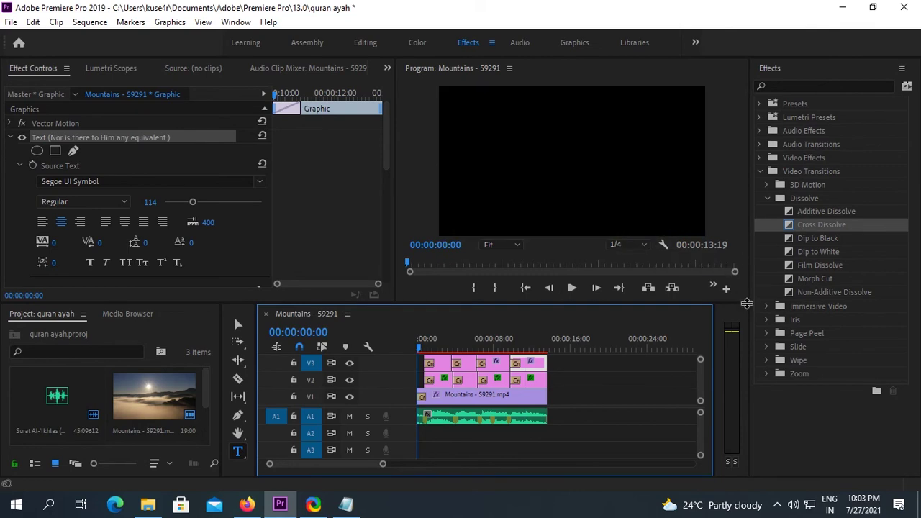
pyautogui.moveTo(392, 251); pyautogui.dragTo(220, 251)
# - Enlarge the Program monitor and play the video through, pausing briefly at verse 3
pyautogui.moveTo(220, 305); pyautogui.dragTo(219, 442)
pyautogui.click(479, 426)
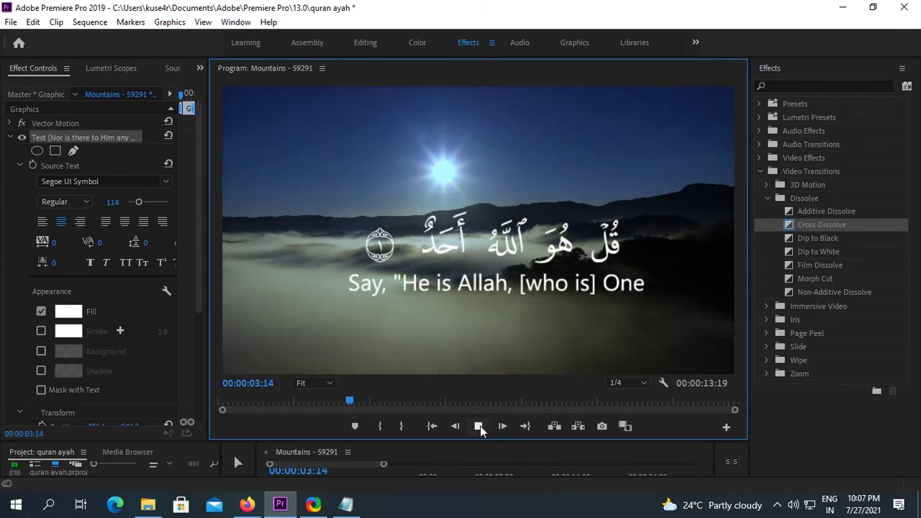
pyautogui.click(479, 426)
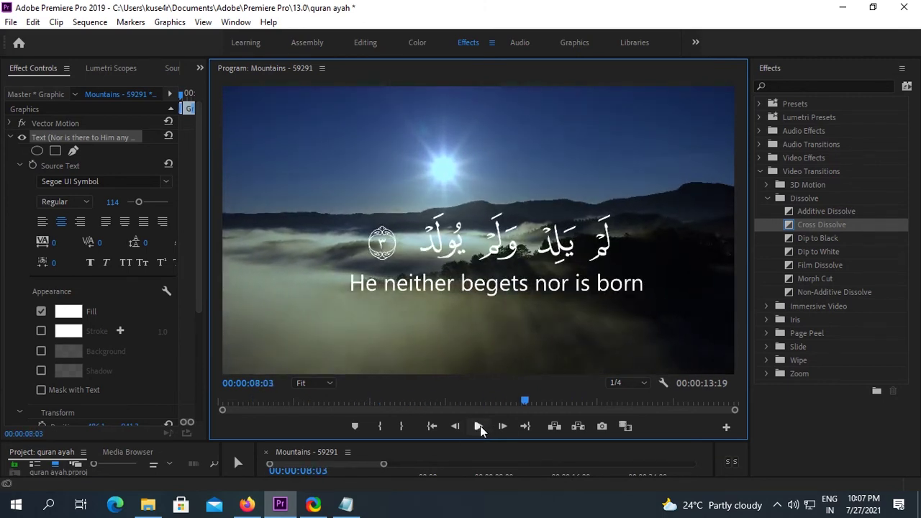
pyautogui.click(479, 426)
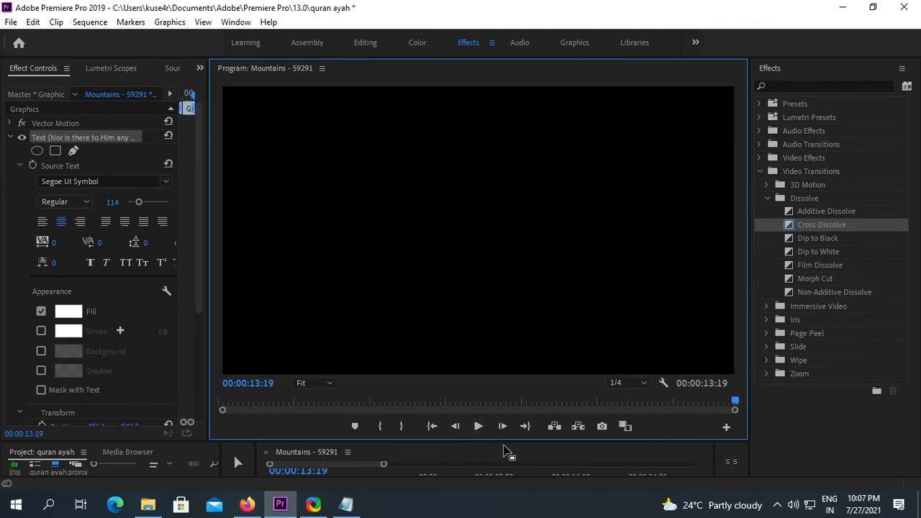
# - Restore the timeline panel size and save the project with Ctrl+S
pyautogui.moveTo(505, 441); pyautogui.dragTo(505, 324)
pyautogui.press('Home')
pyautogui.hotkey('ctrl', 's')
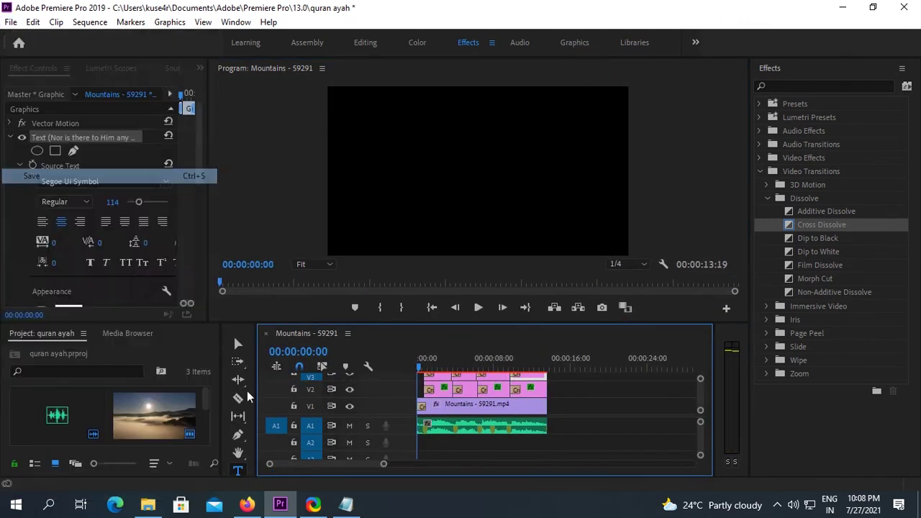
pyautogui.hotkey('alt', 'Tab')
# - Type closing notes about practising Premiere to edit faster
pyautogui.write('so')
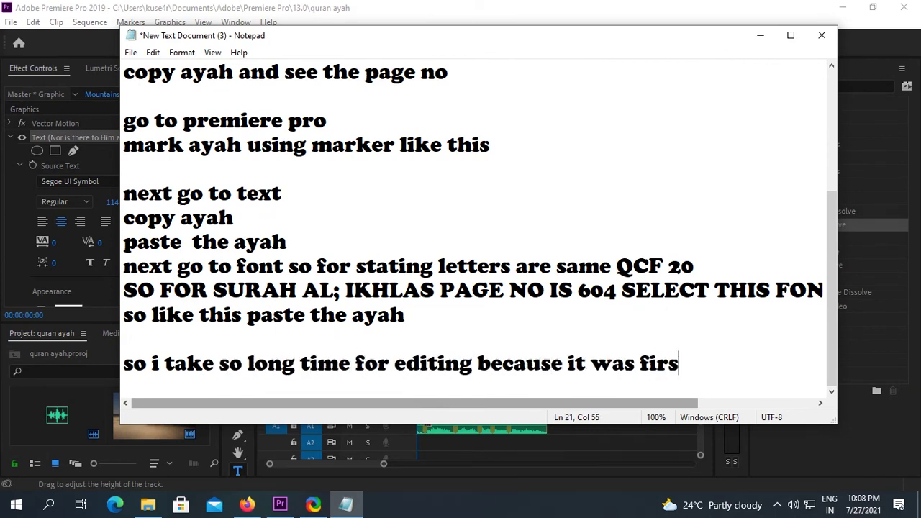
pyautogui.write('miere pro')
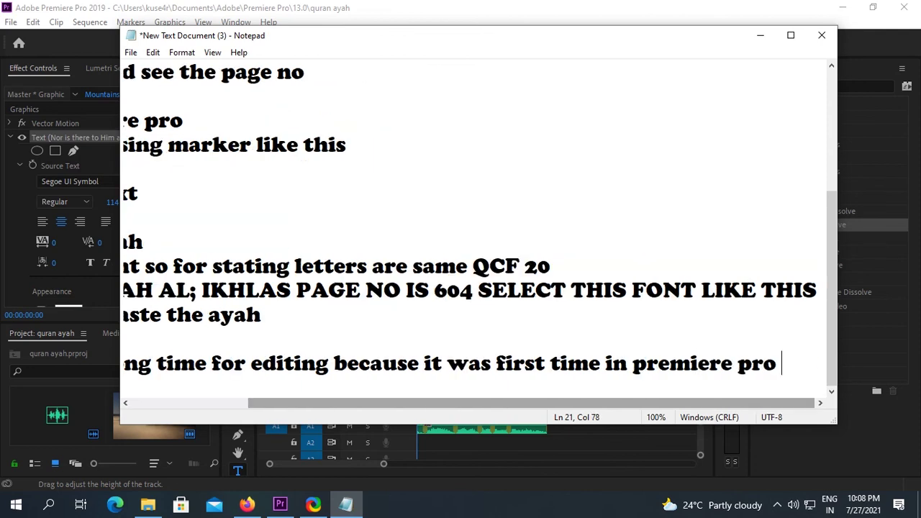
pyautogui.press('Return')
pyautogui.write('so by practicing you can make video faster')
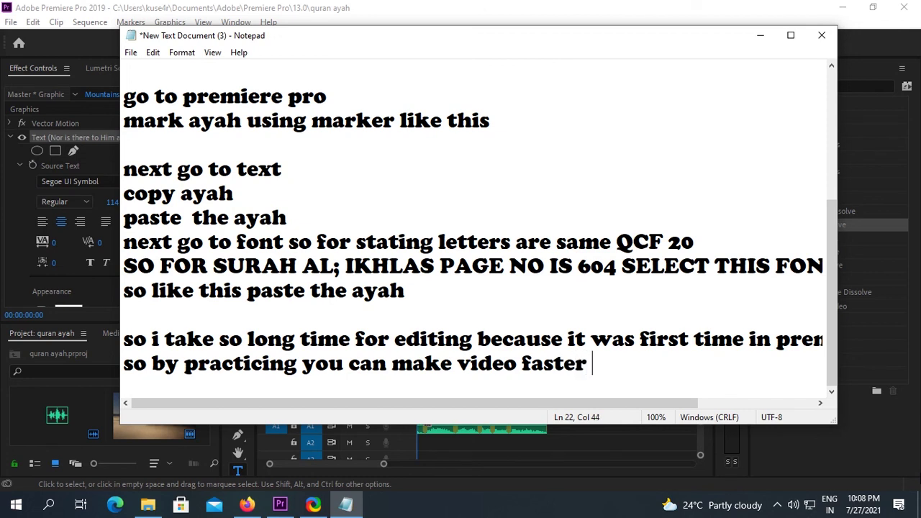
pyautogui.press('Return')
pyautogui.write('practice practice for faster working in premiere pro')
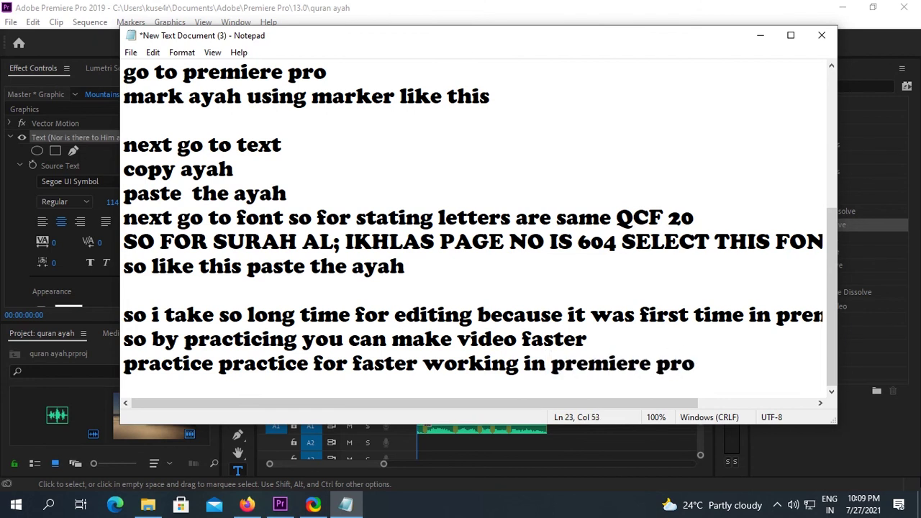
# - Add 'jazakallah hu kahira' and a next-video upload note, then select the misspelled word to fix it
pyautogui.press('Return')
pyautogui.press('Return')
pyautogui.write('so that it in this video')
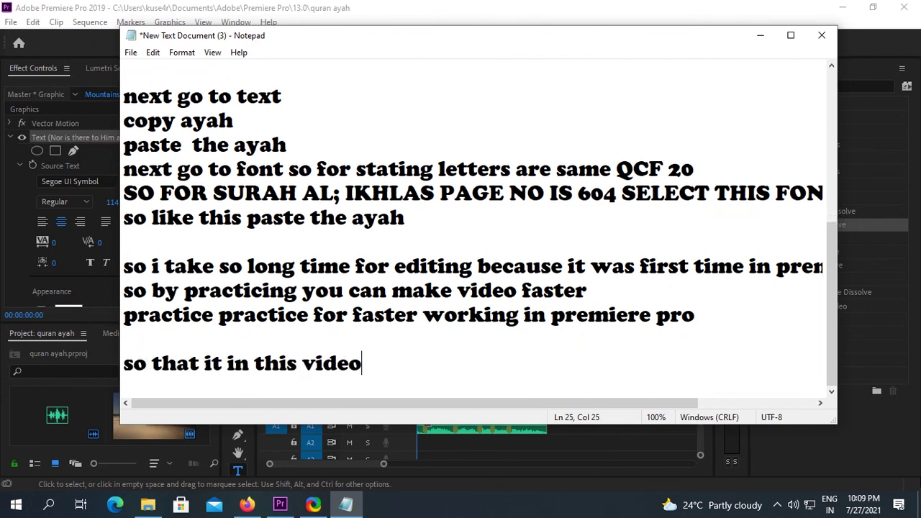
pyautogui.press('Return')
pyautogui.write('jazakalla')
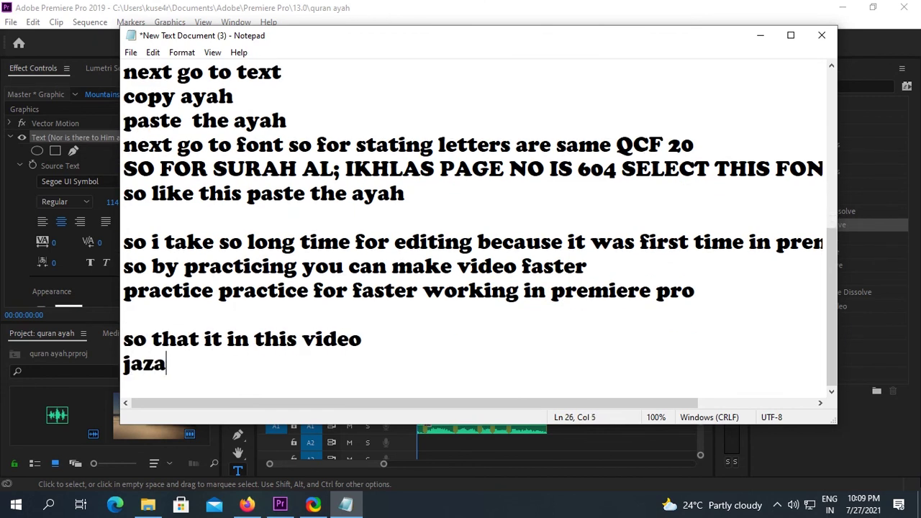
pyautogui.write('h hu kahira')
pyautogui.press('Return')
pyautogui.press('Return')
pyautogui.write('in next video i will')
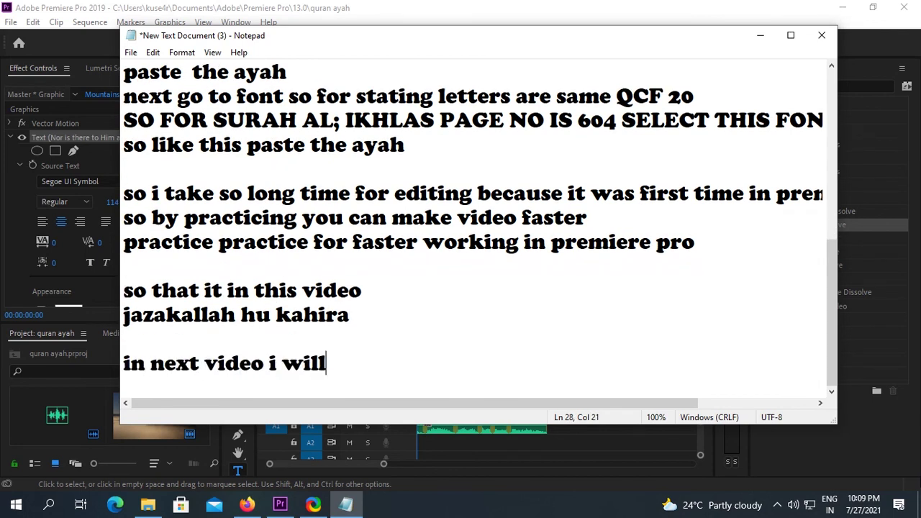
pyautogui.write('upload how to make this type of vido in M')
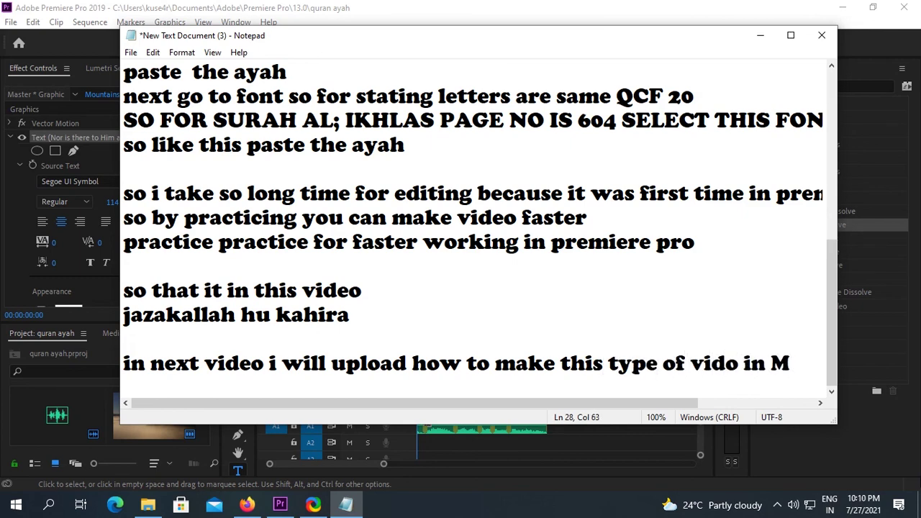
pyautogui.write('obile')
pyautogui.moveTo(350, 314); pyautogui.dragTo(124, 315)
pyautogui.click(306, 316)
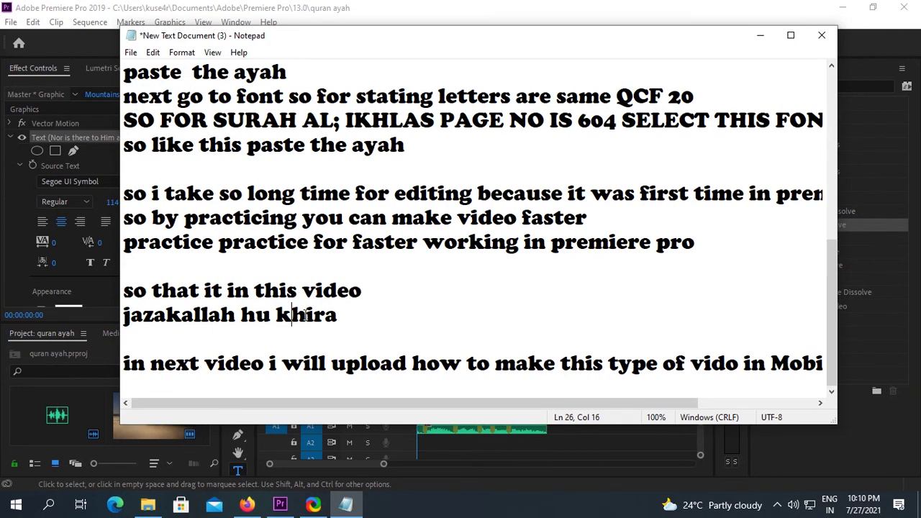